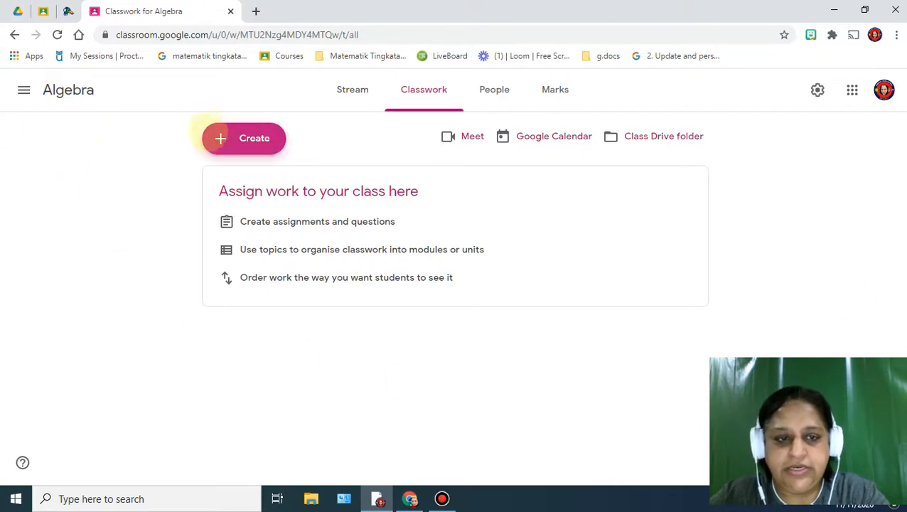
Step: Create a quiz assignment in the Algebra class with the title "KUIZ SAINS DAN MATEMATIK"
{"action": "left_click", "coordinate": [220, 138]}
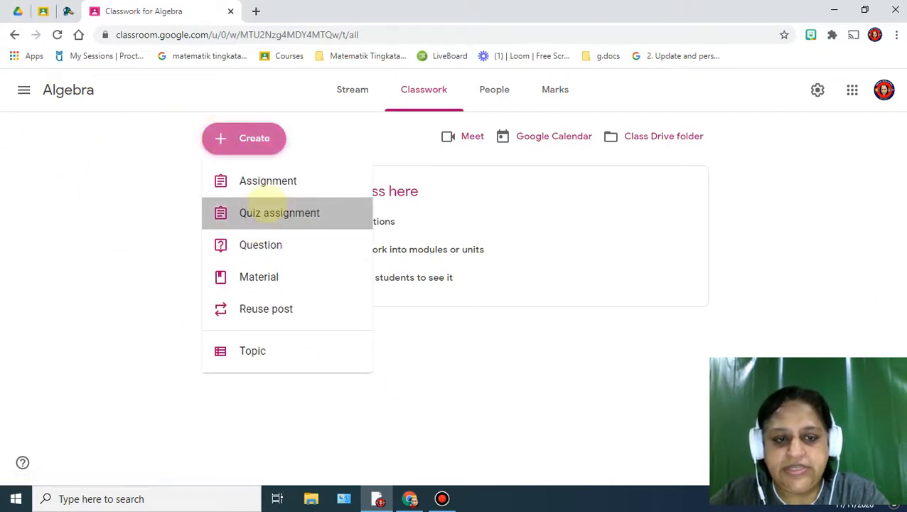
{"action": "left_click", "coordinate": [277, 213]}
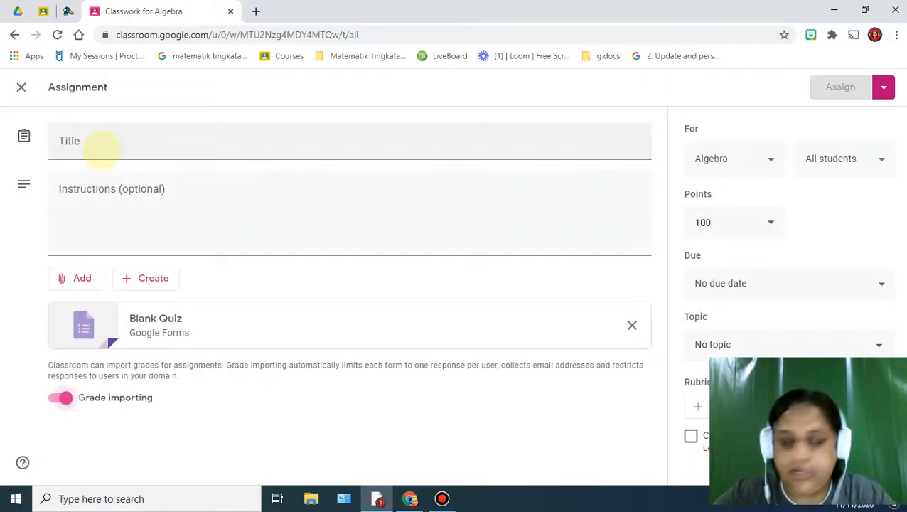
{"action": "left_click", "coordinate": [88, 147]}
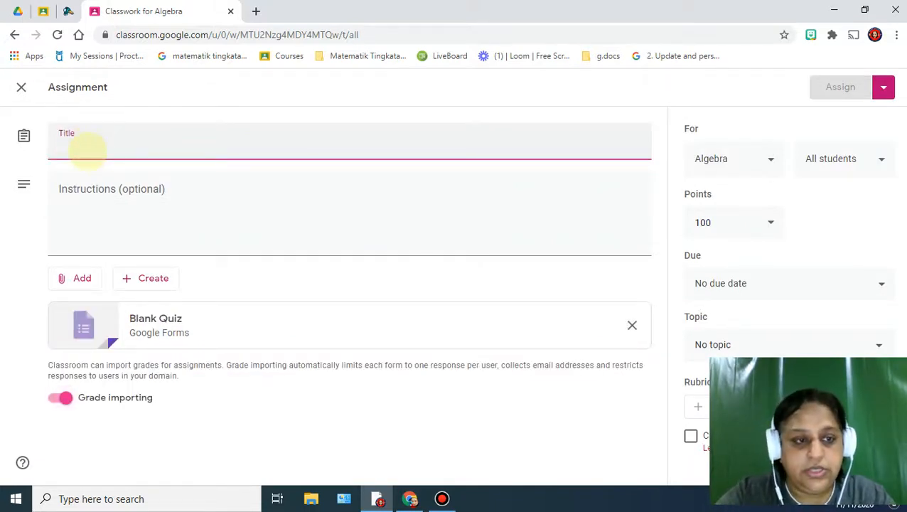
{"action": "type", "text": "KUIZ"}
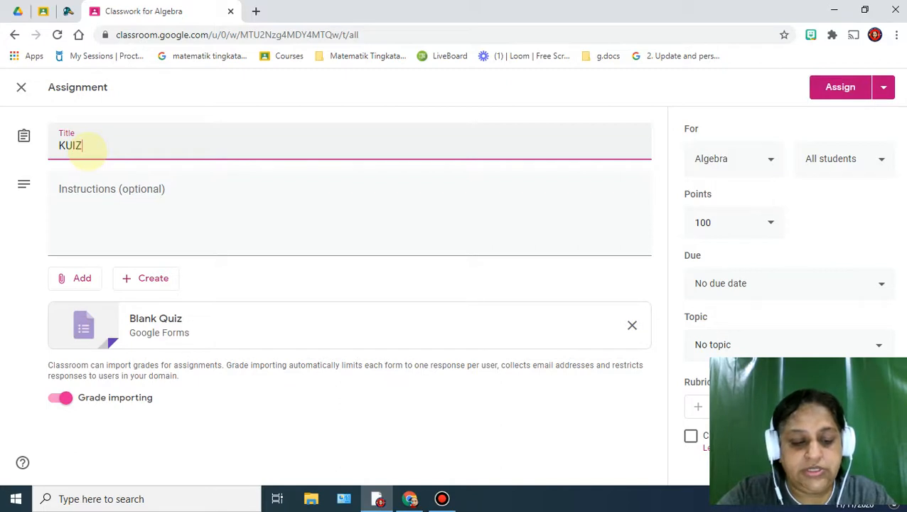
{"action": "type", "text": " SAIN DAN"}
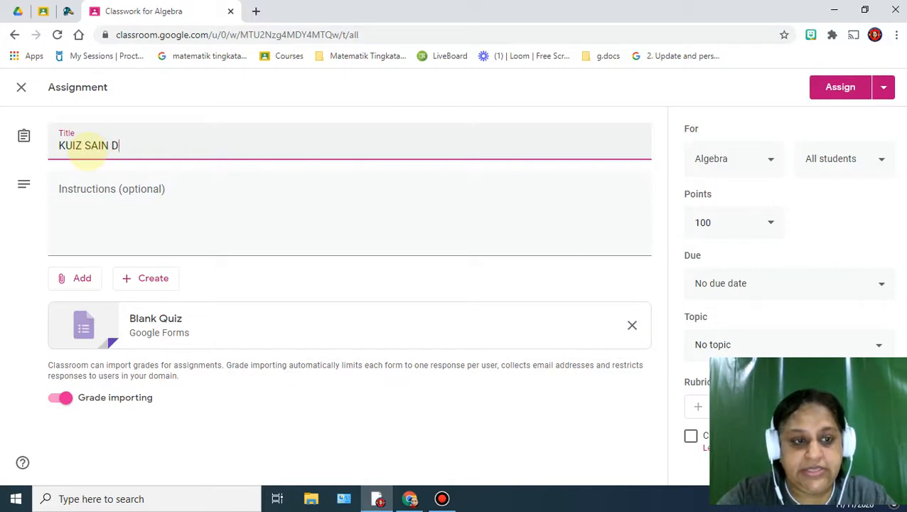
{"action": "key", "text": "BackSpace"}
{"action": "key", "text": "BackSpace"}
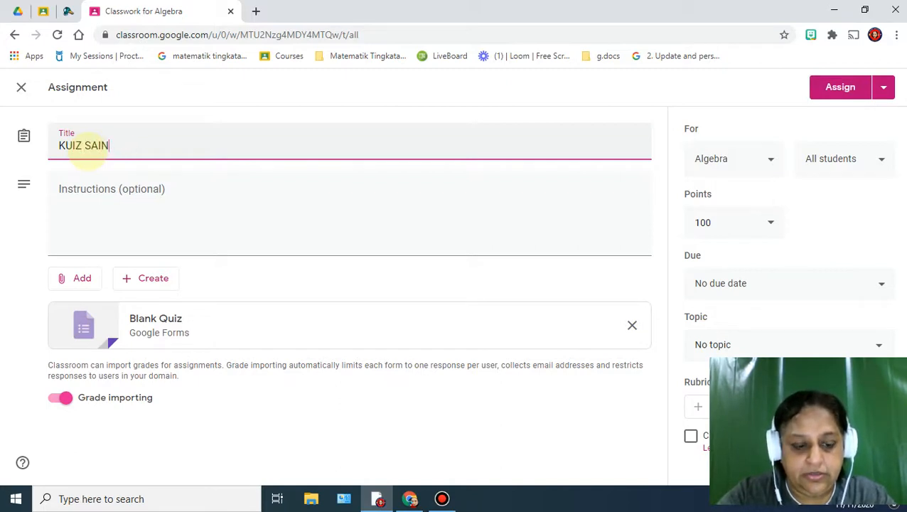
{"action": "type", "text": "S DAN MATEMA"}
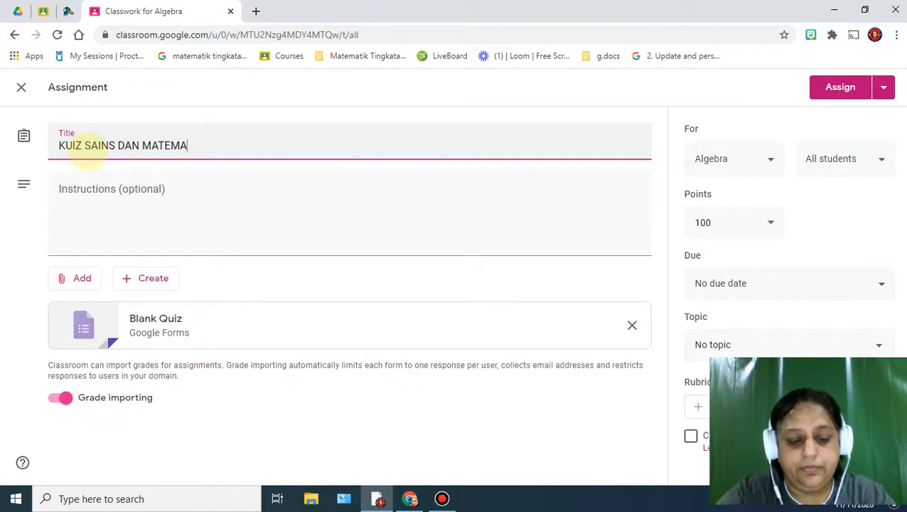
{"action": "type", "text": "TIK"}
Step: Enter "JAWAB SEMUA SOALAN" as the assignment's instructions
{"action": "left_click", "coordinate": [80, 188]}
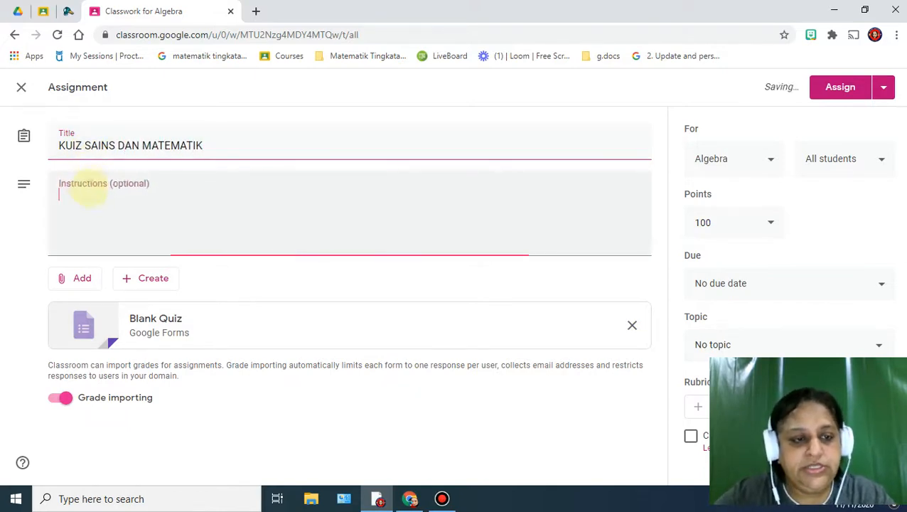
{"action": "type", "text": "JAWAB SE"}
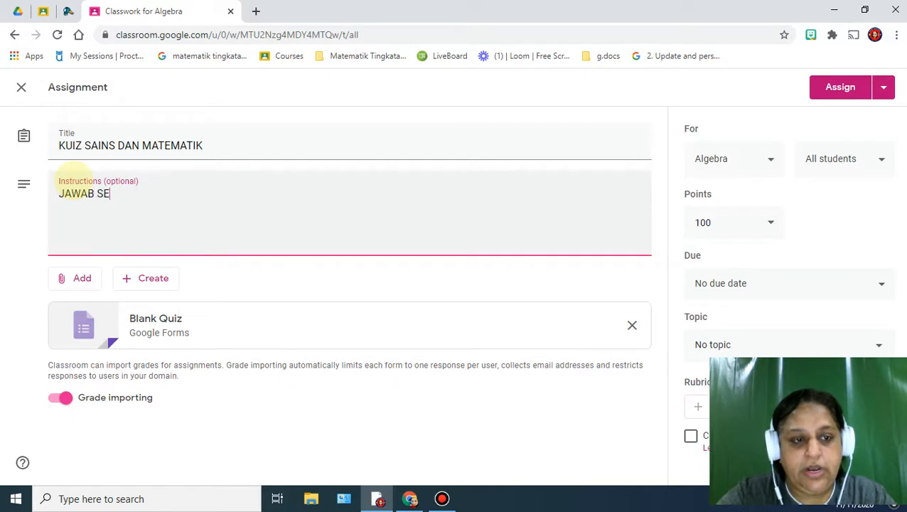
{"action": "type", "text": "MUA SOALAN"}
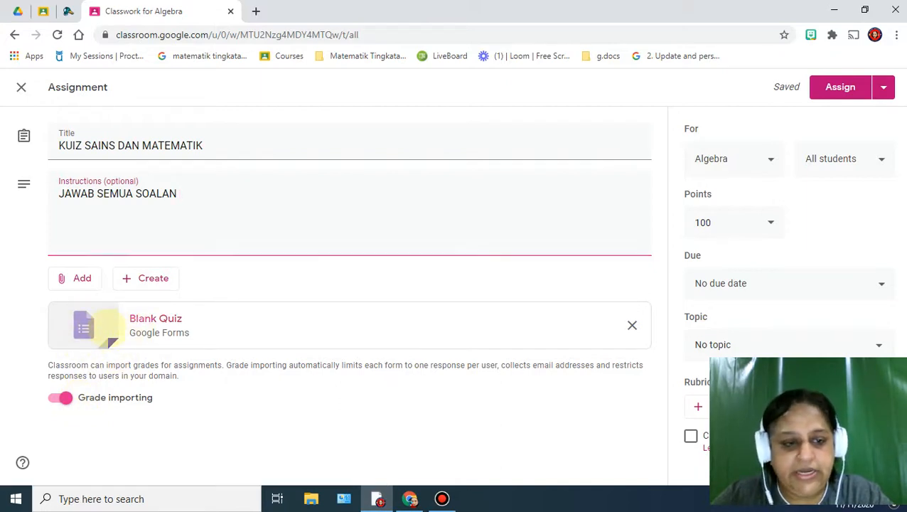
Step: Open the attached Blank Quiz form and rename its file as "KUIZ SAINS DAN MATEMATIK"
{"action": "left_click", "coordinate": [107, 326]}
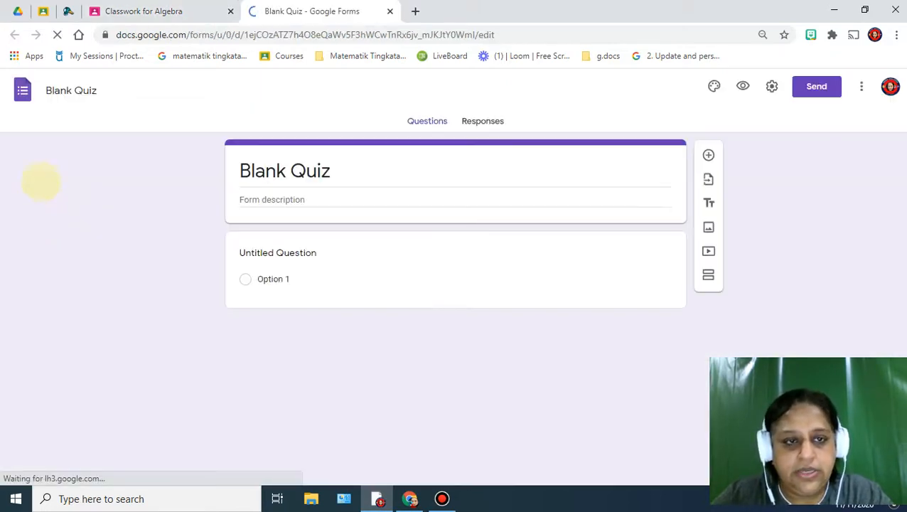
{"action": "left_click", "coordinate": [60, 91]}
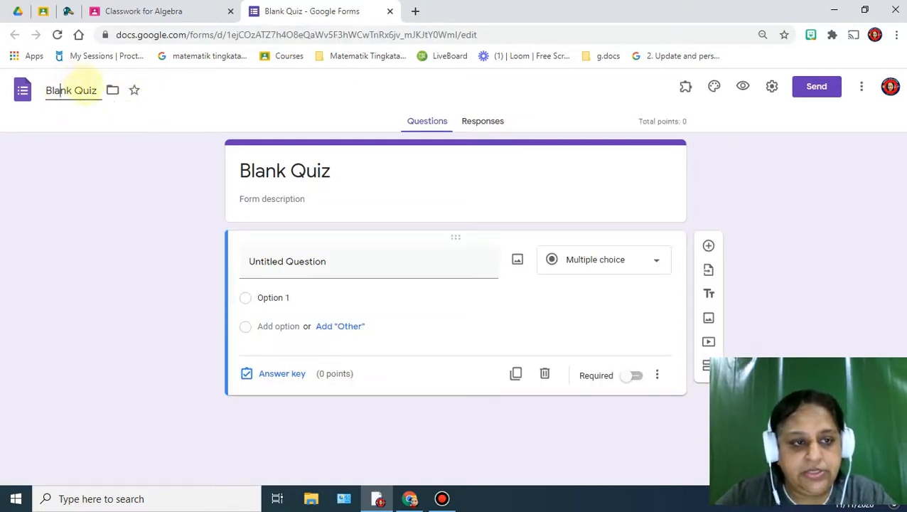
{"action": "left_click_drag", "start_coordinate": [92, 92], "coordinate": [9, 86]}
{"action": "type", "text": "KUI"}
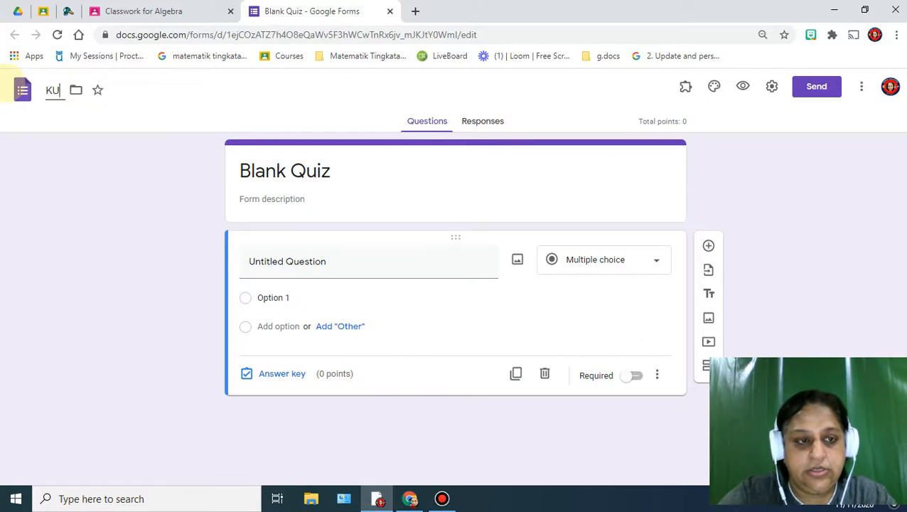
{"action": "type", "text": "Z SAINS"}
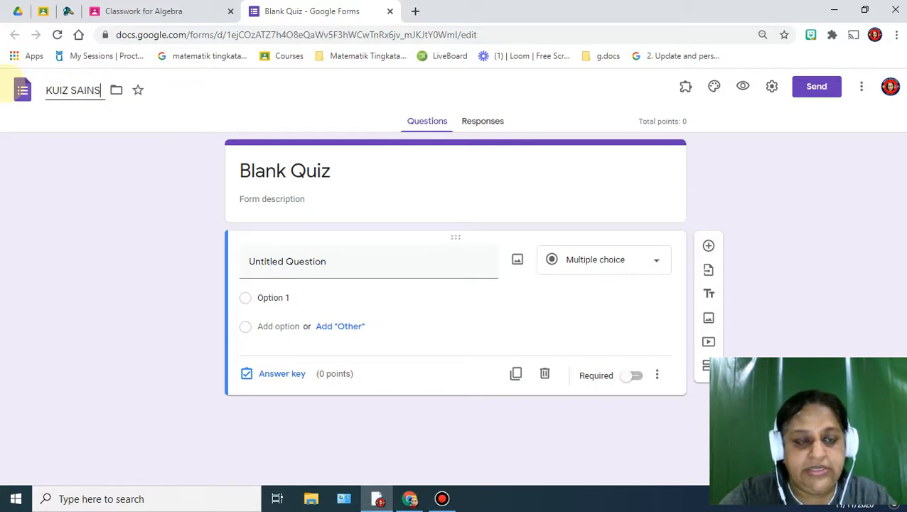
{"action": "type", "text": " DAN MATEM"}
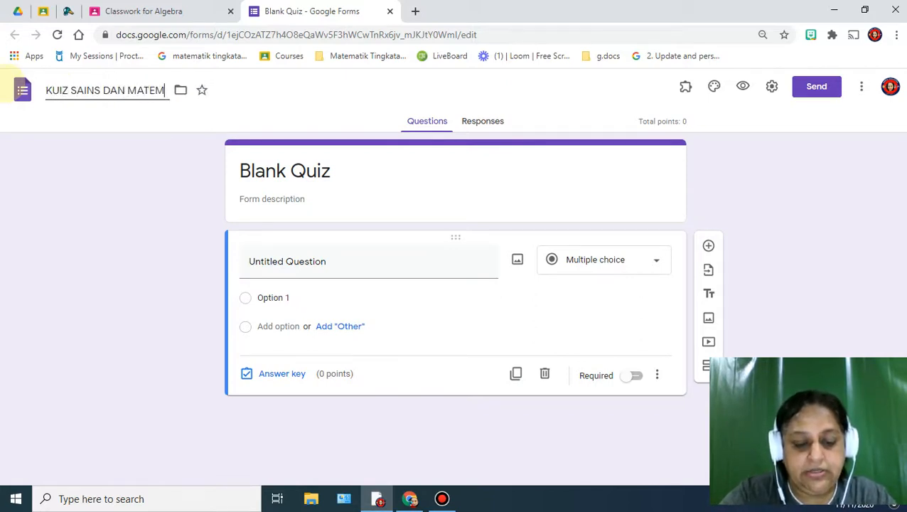
{"action": "type", "text": "ATIK"}
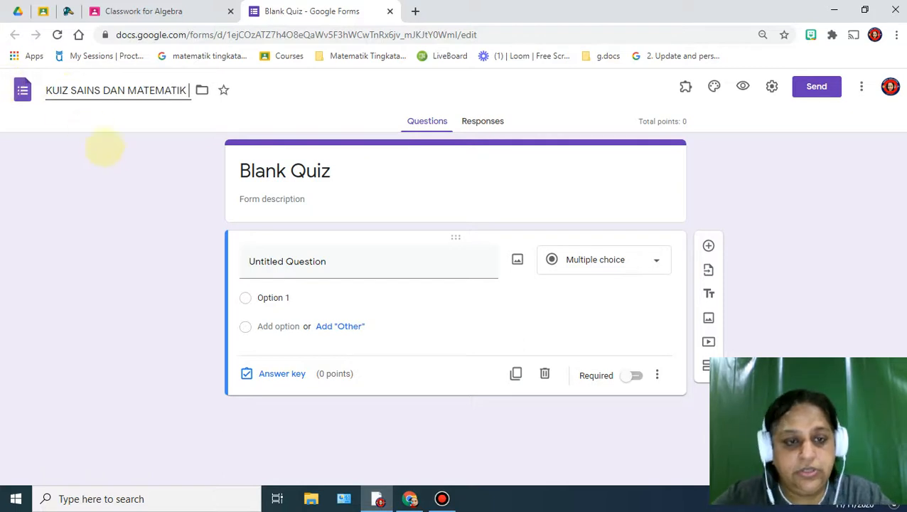
Step: Replace the title in the form's header with "KUIZ SAINS DAN MATEMATIK"
{"action": "left_click", "coordinate": [299, 201]}
{"action": "left_click_drag", "start_coordinate": [338, 171], "coordinate": [213, 163]}
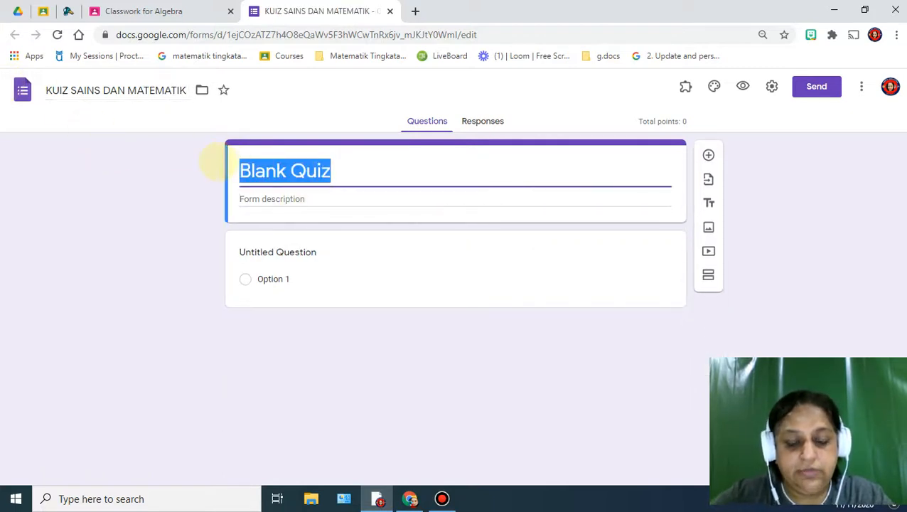
{"action": "type", "text": "KUIZ"}
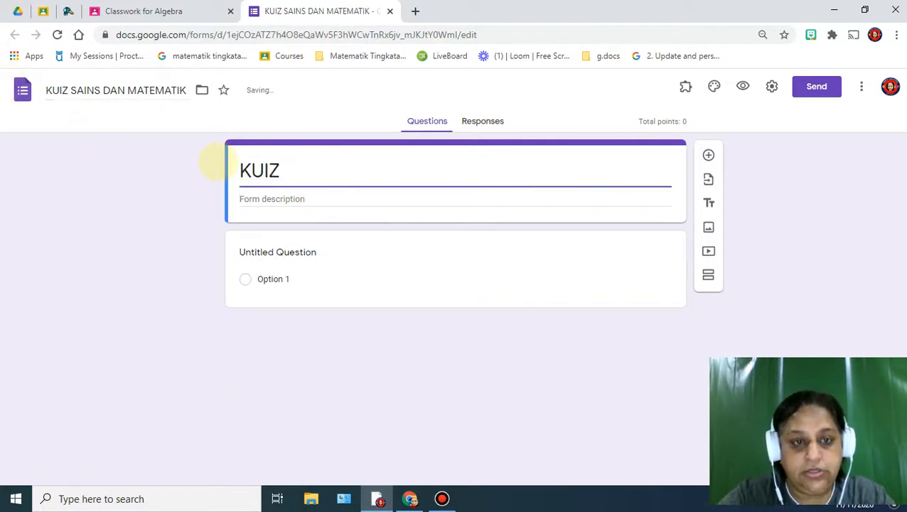
{"action": "type", "text": " SAINS DAN "}
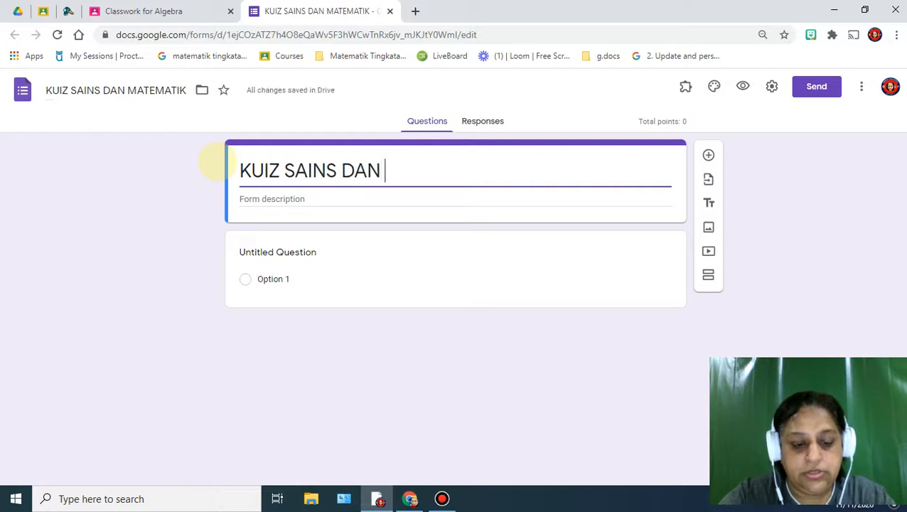
{"action": "type", "text": "MATEMATIK"}
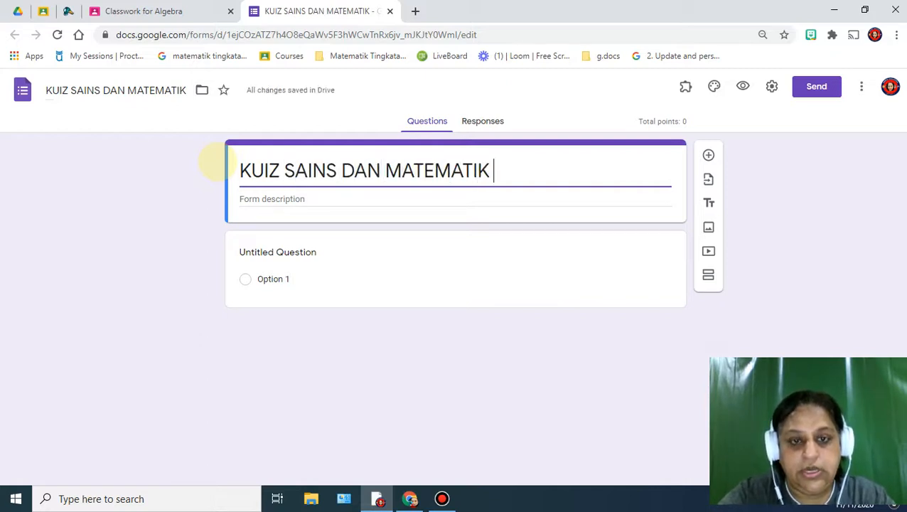
Step: Set the first question's text to "APAKAH FAKTOR SEPUNYA BAGI 12 DAN 18?"
{"action": "left_click", "coordinate": [319, 252]}
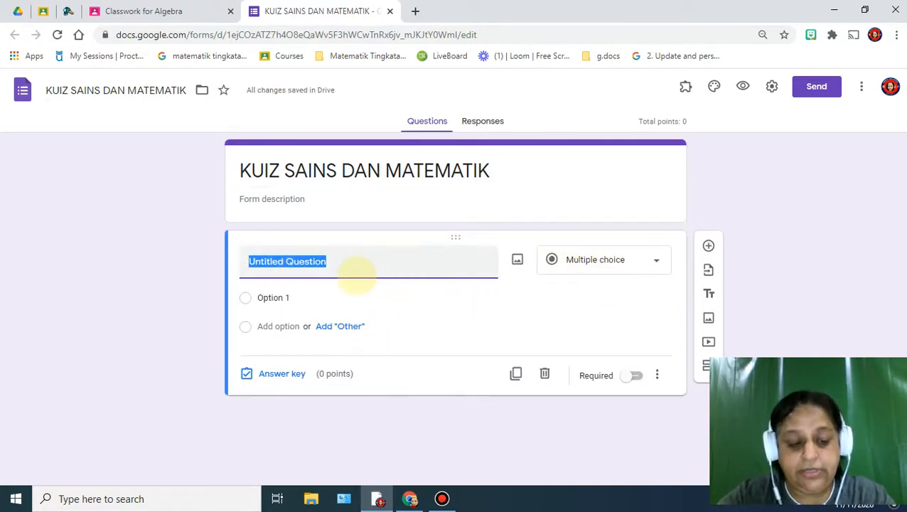
{"action": "type", "text": "APAK"}
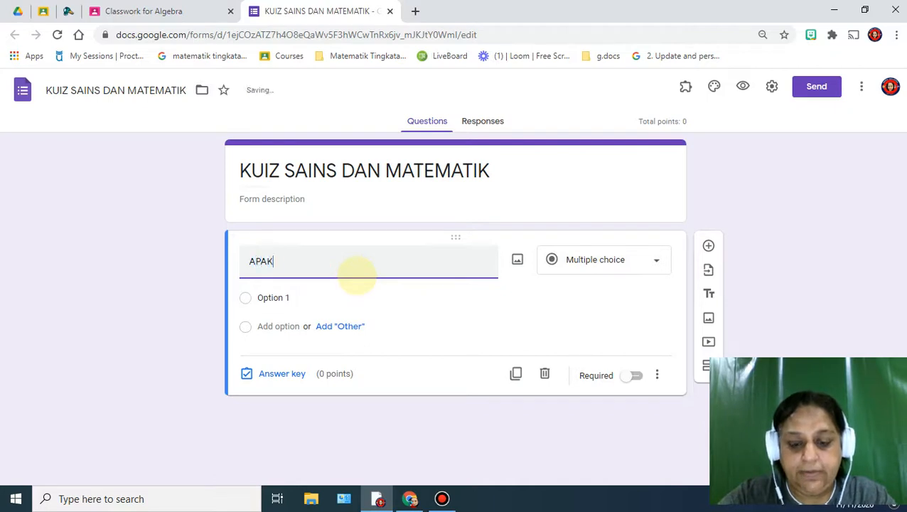
{"action": "type", "text": "AH FAKTO"}
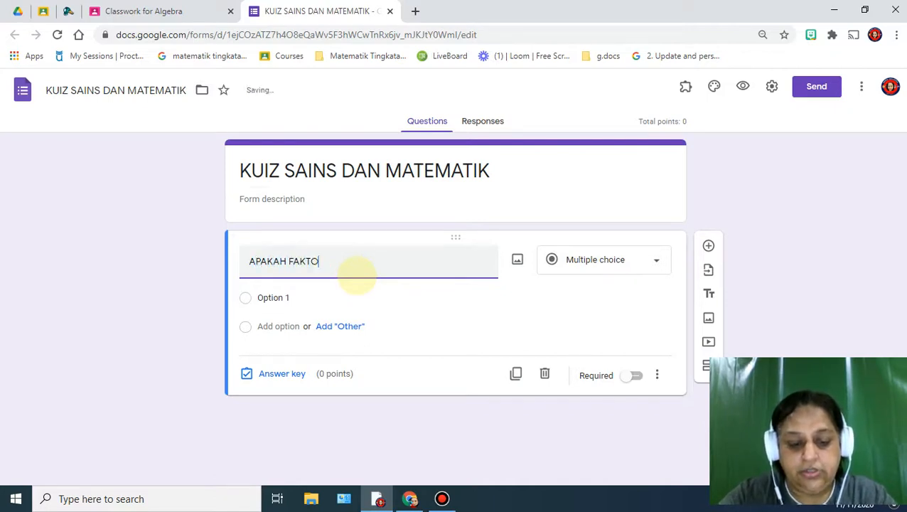
{"action": "type", "text": "R SEPUNYA"}
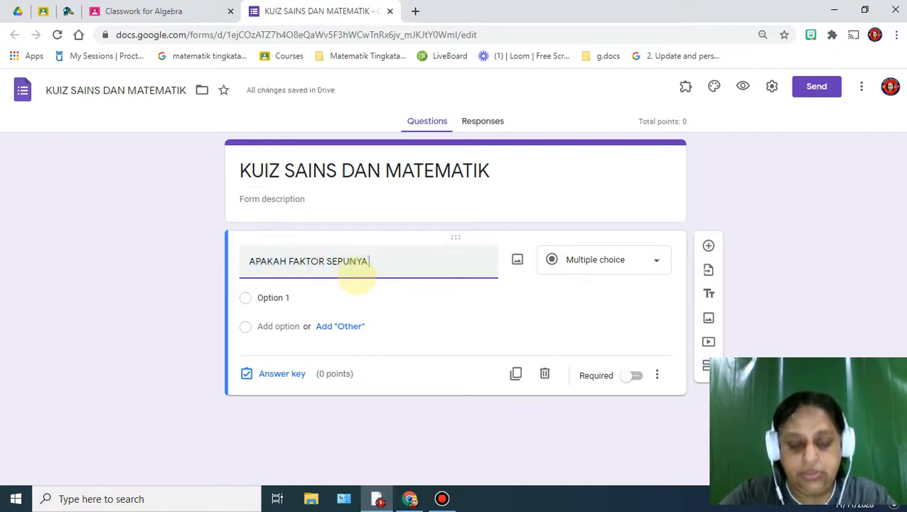
{"action": "type", "text": " BAGI"}
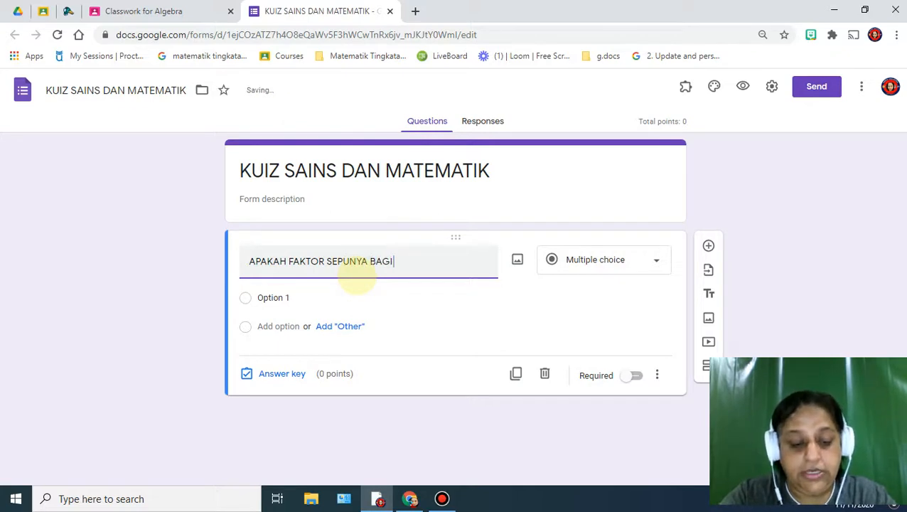
{"action": "type", "text": " 12 DAN 18"}
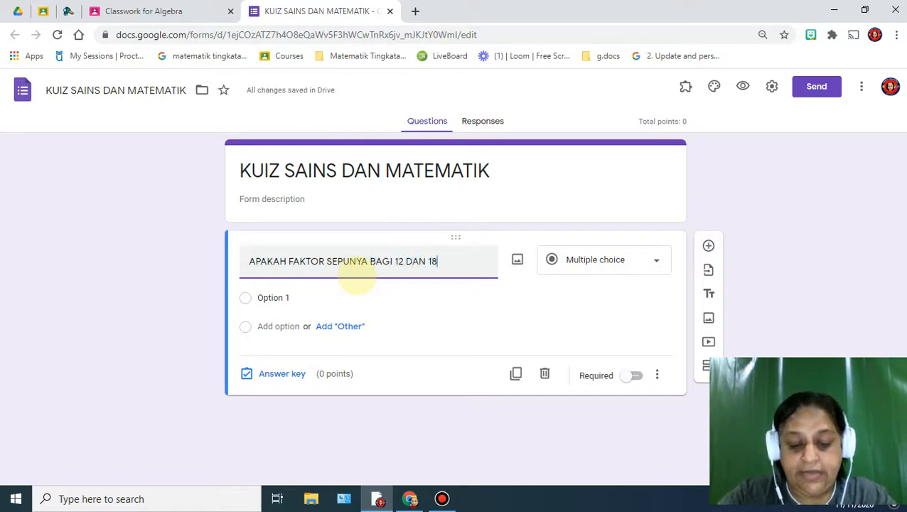
{"action": "type", "text": "?"}
Step: Give the multiple-choice question four answer options: "1, 2,3,6", "2,3,6", "3,6" and "6"
{"action": "left_click", "coordinate": [270, 298]}
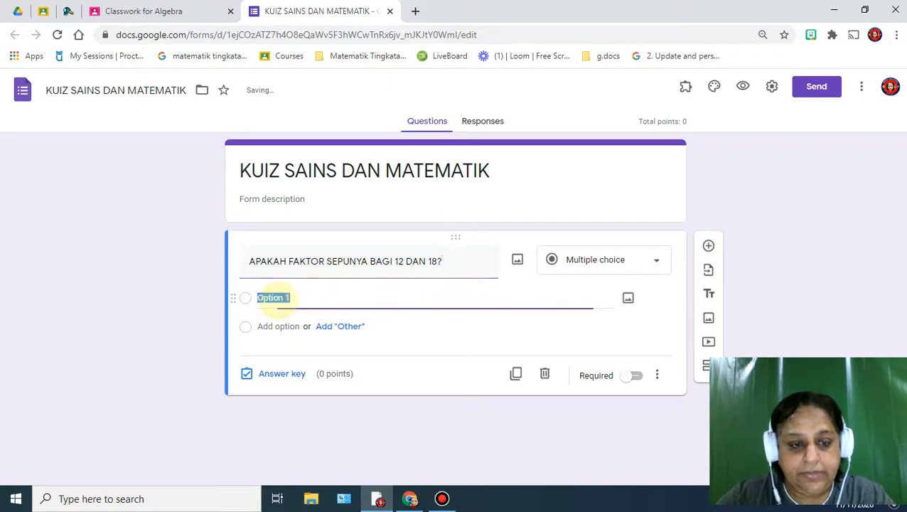
{"action": "type", "text": "1, 2"}
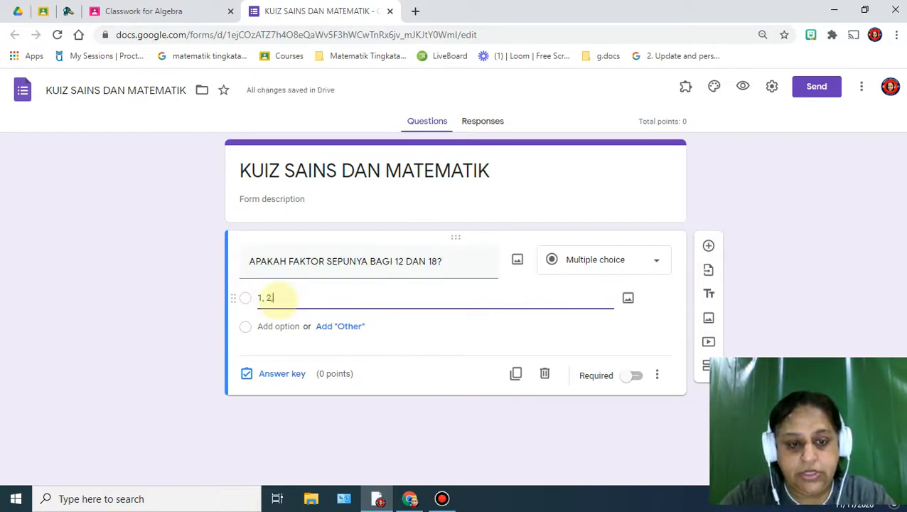
{"action": "type", "text": ",3,6"}
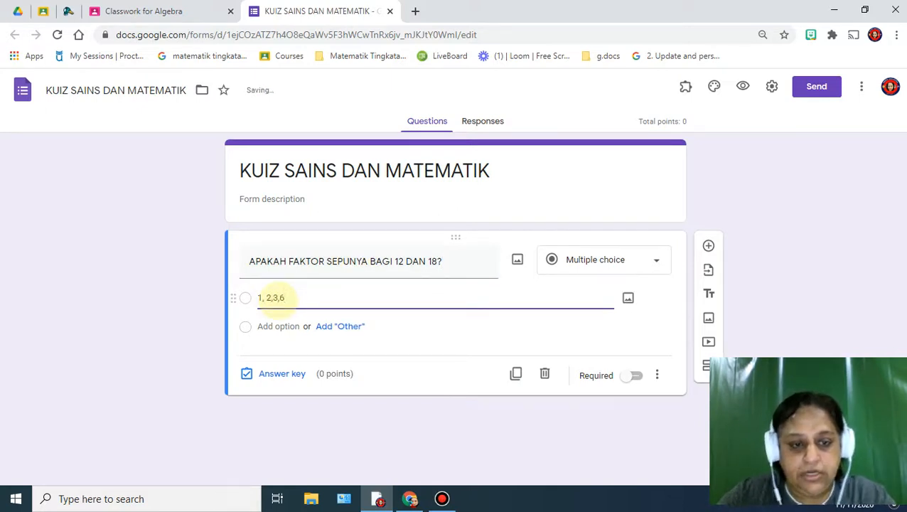
{"action": "left_click", "coordinate": [279, 326]}
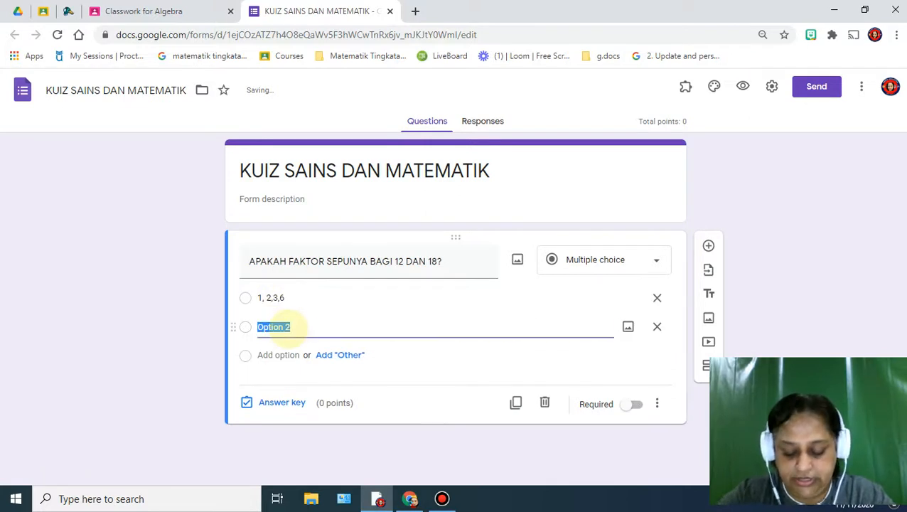
{"action": "type", "text": "2,3,6"}
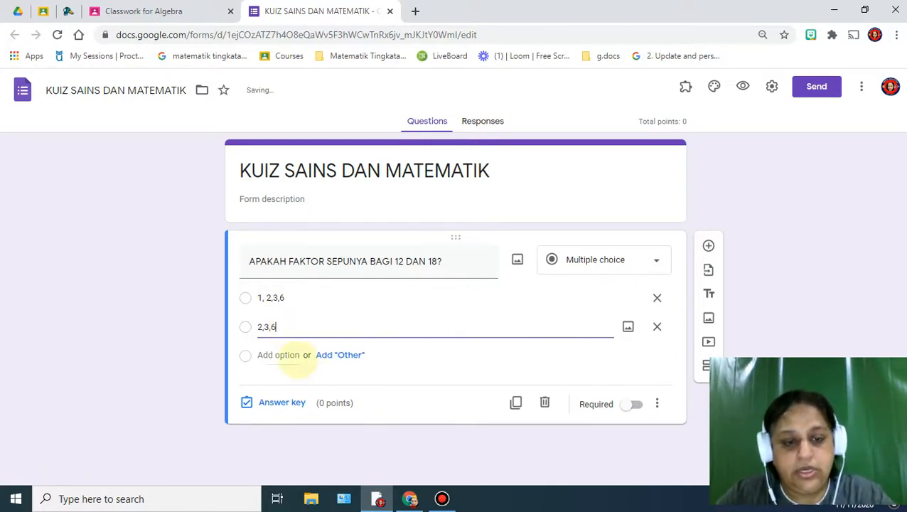
{"action": "left_click", "coordinate": [290, 355]}
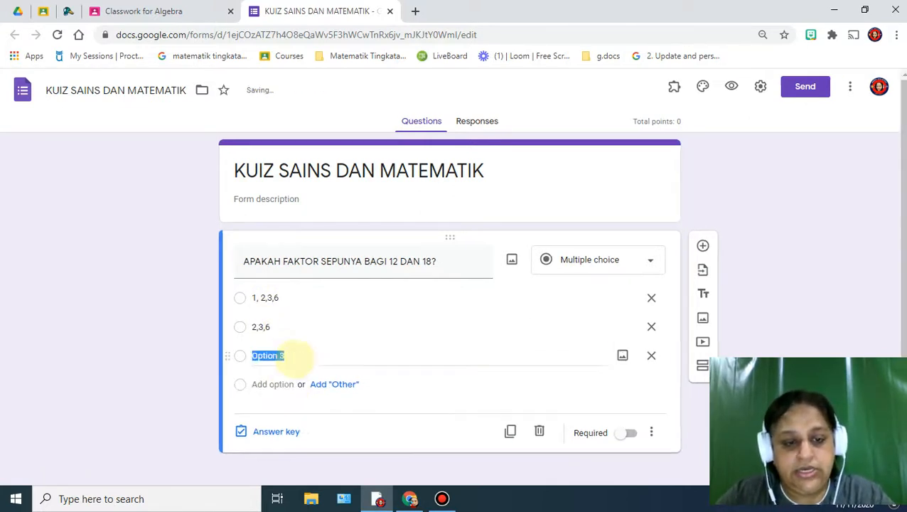
{"action": "type", "text": "4"}
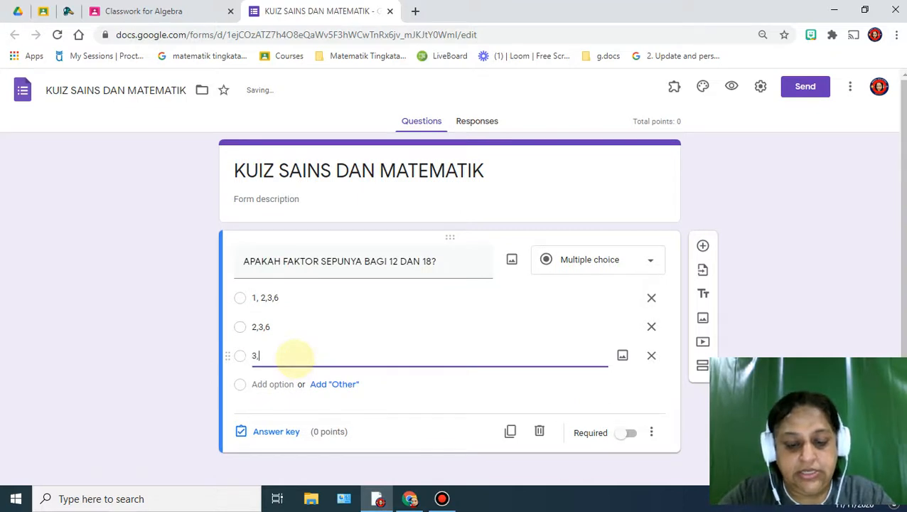
{"action": "type", "text": "6"}
{"action": "double_click", "coordinate": [294, 384]}
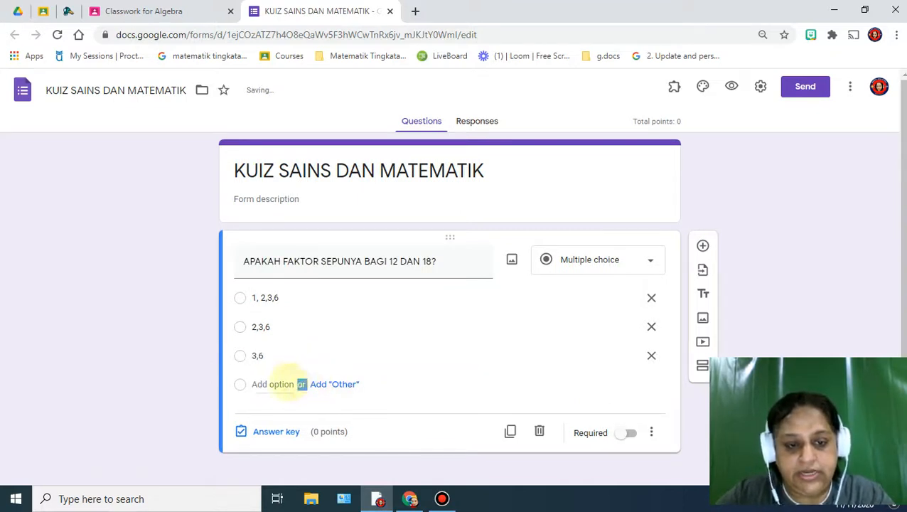
{"action": "left_click", "coordinate": [274, 384]}
{"action": "type", "text": "6"}
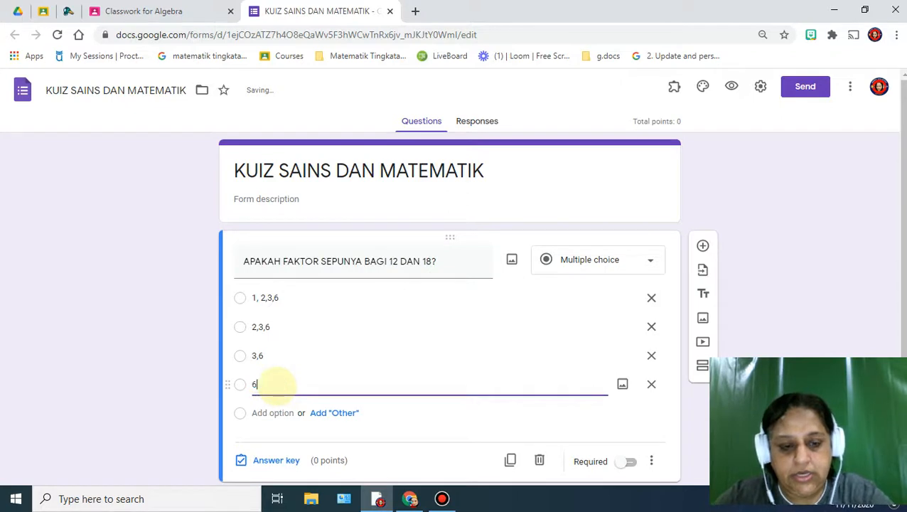
Step: Make the common-factor question required and add a second question below it with the Short answer type
{"action": "scroll", "coordinate": [402, 370], "scroll_direction": "down", "scroll_amount": 1}
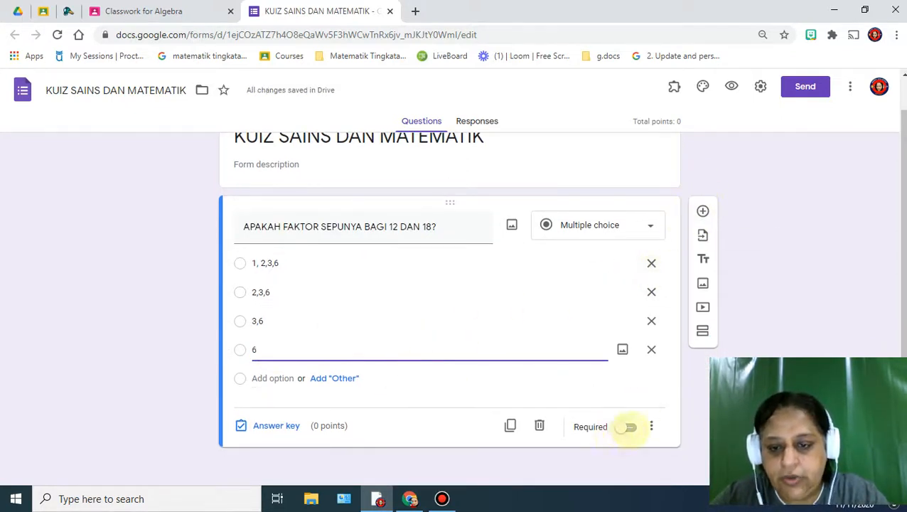
{"action": "left_click", "coordinate": [629, 426]}
{"action": "left_click", "coordinate": [702, 211]}
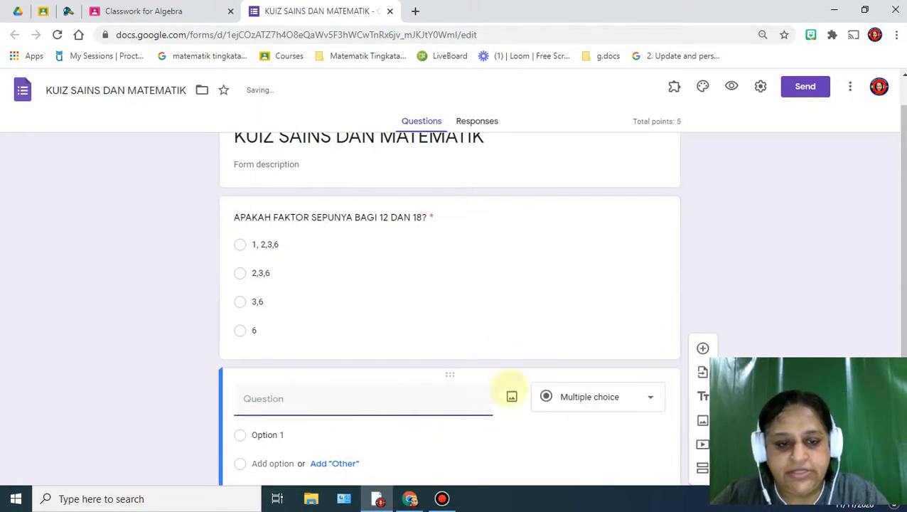
{"action": "left_click", "coordinate": [595, 398]}
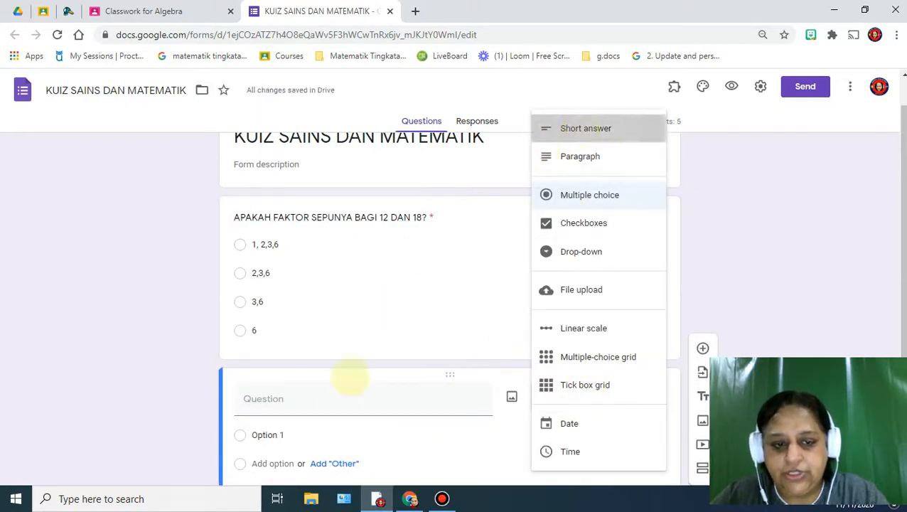
{"action": "left_click", "coordinate": [586, 128]}
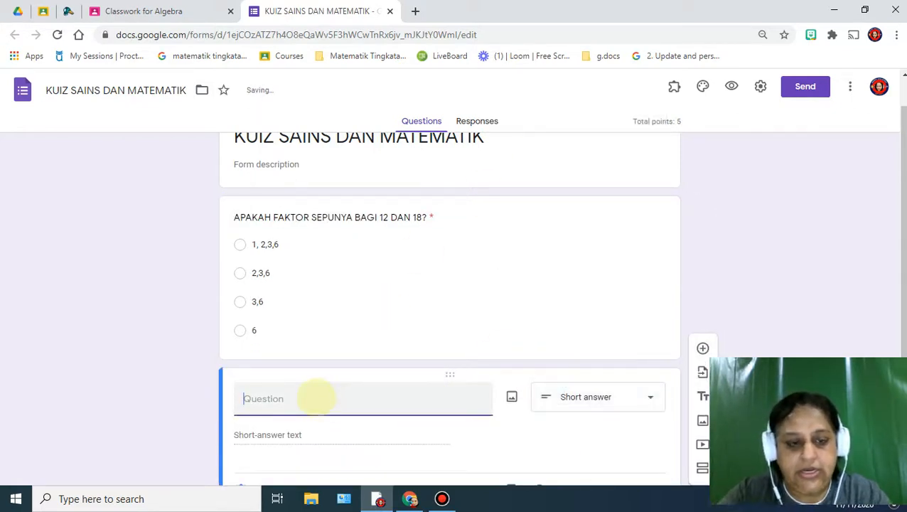
Step: Set the short-answer question's text to "NAMAKAN PLANET TERBESAR DALAM SISTEM SURIA"
{"action": "type", "text": "NAMAKAN P"}
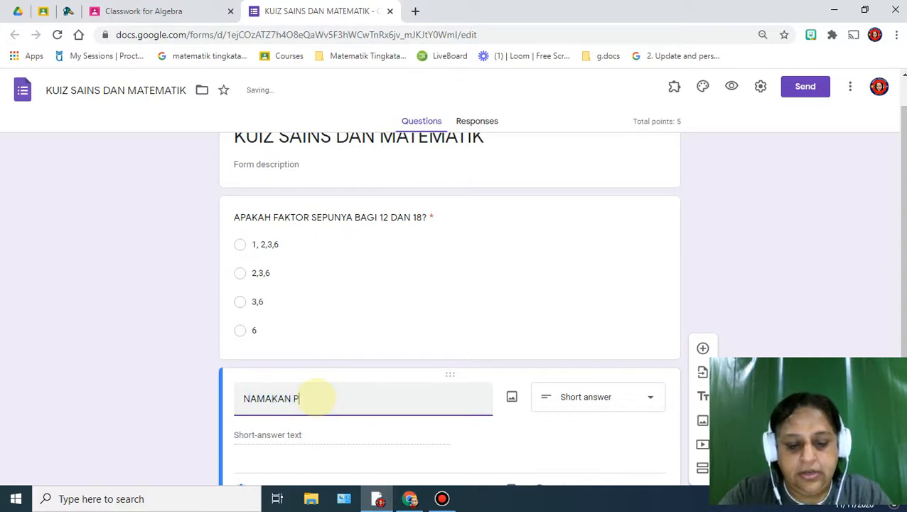
{"action": "type", "text": "LANET TER"}
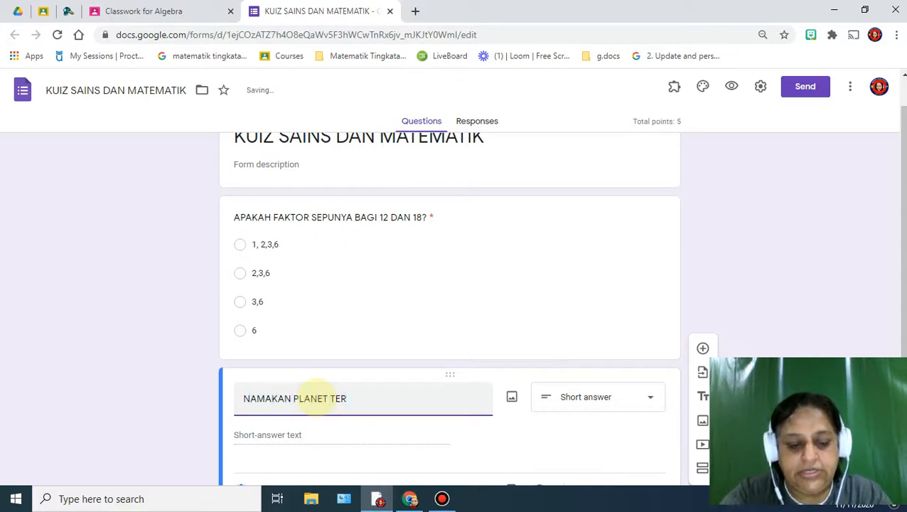
{"action": "type", "text": "BESAR D"}
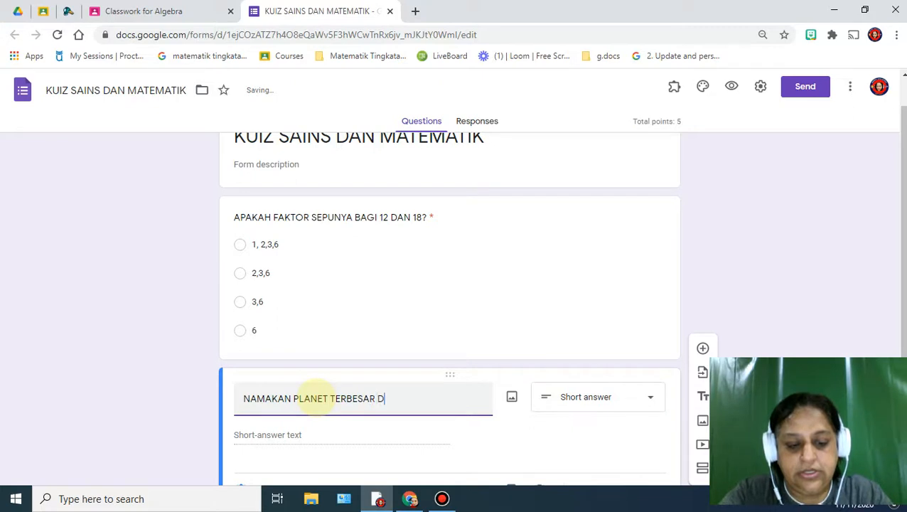
{"action": "type", "text": "ALAM SISTE"}
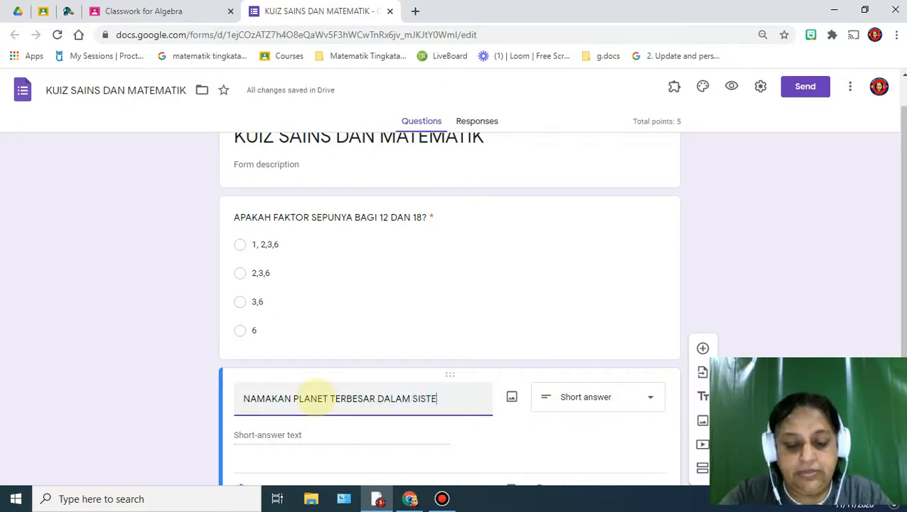
{"action": "type", "text": "M SURIUA"}
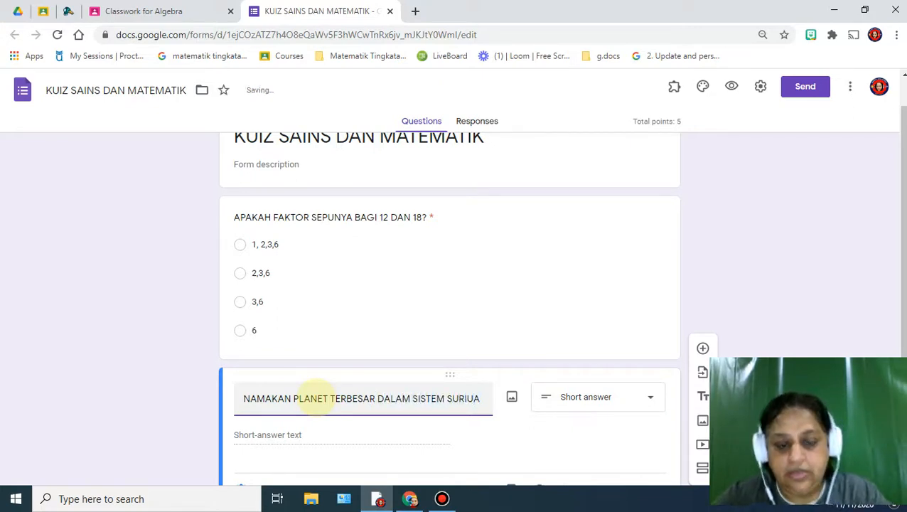
{"action": "key", "text": "BackSpace"}
{"action": "key", "text": "BackSpace"}
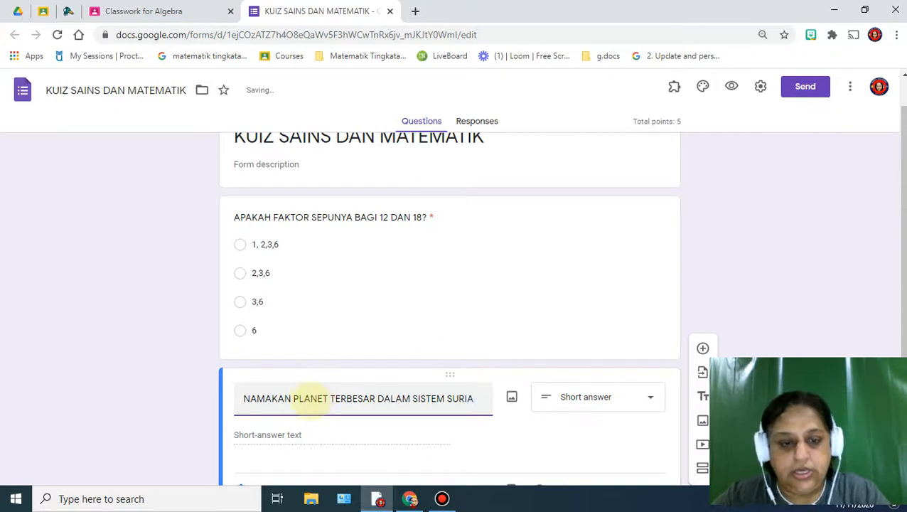
Step: In the first question's answer key, mark "1, 2,3,6" as the correct answer and assign 5 points
{"action": "scroll", "coordinate": [310, 398], "scroll_direction": "down", "scroll_amount": 1}
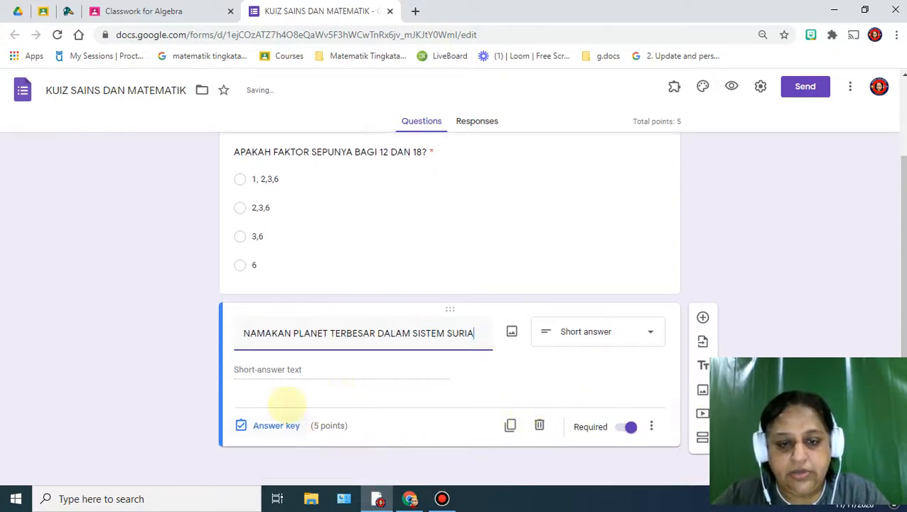
{"action": "left_click", "coordinate": [334, 264]}
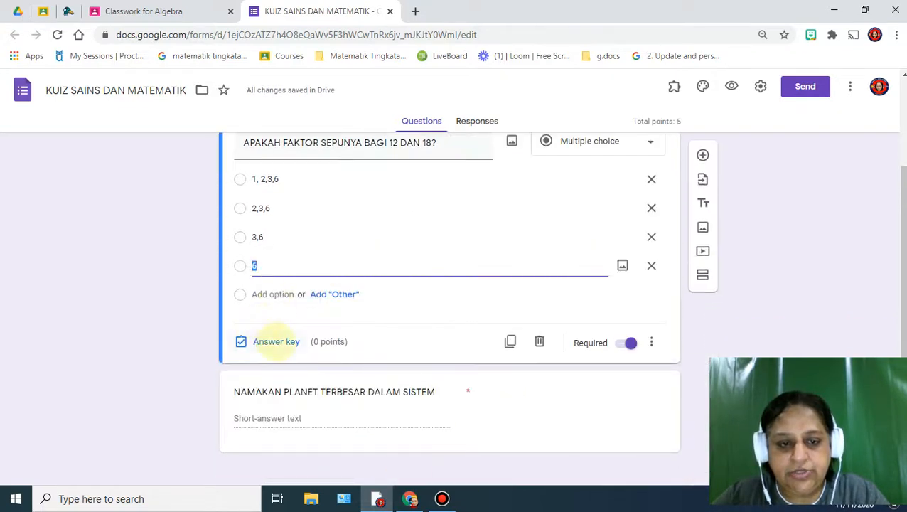
{"action": "left_click", "coordinate": [276, 341]}
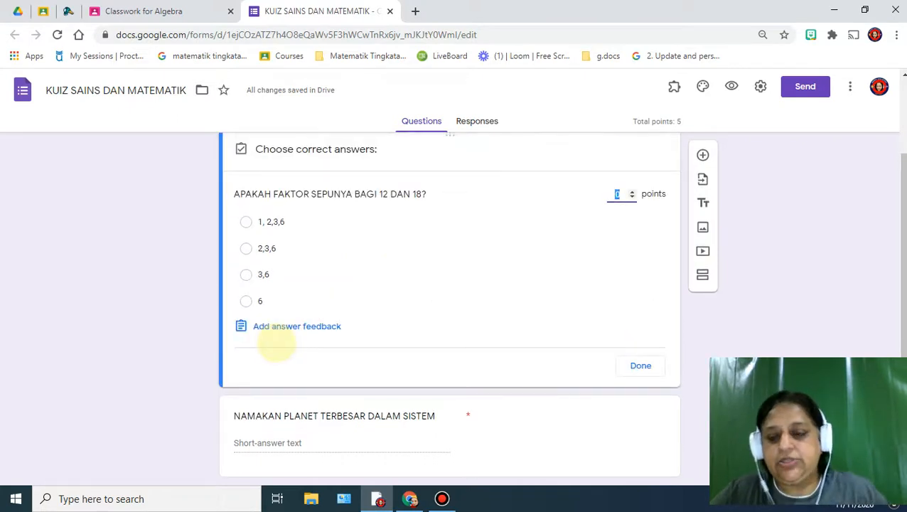
{"action": "left_click", "coordinate": [245, 222]}
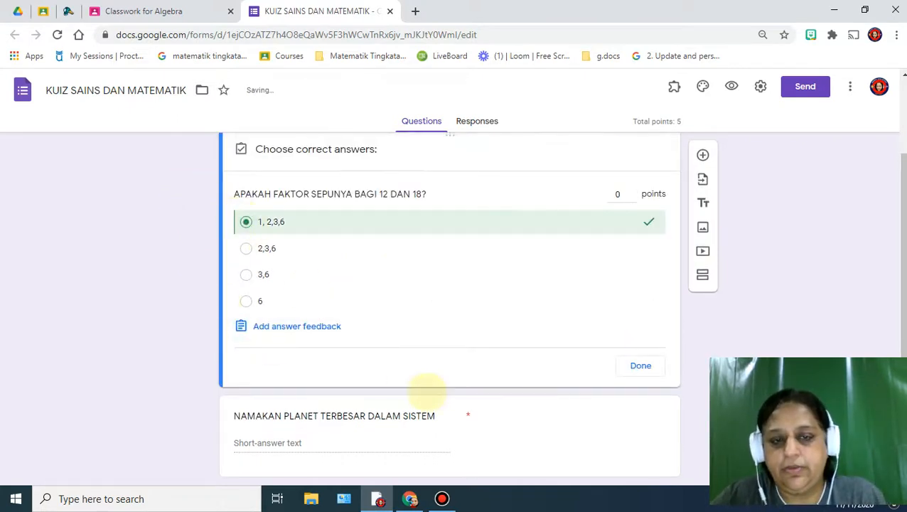
{"action": "left_click", "coordinate": [617, 194]}
{"action": "double_click", "coordinate": [632, 191]}
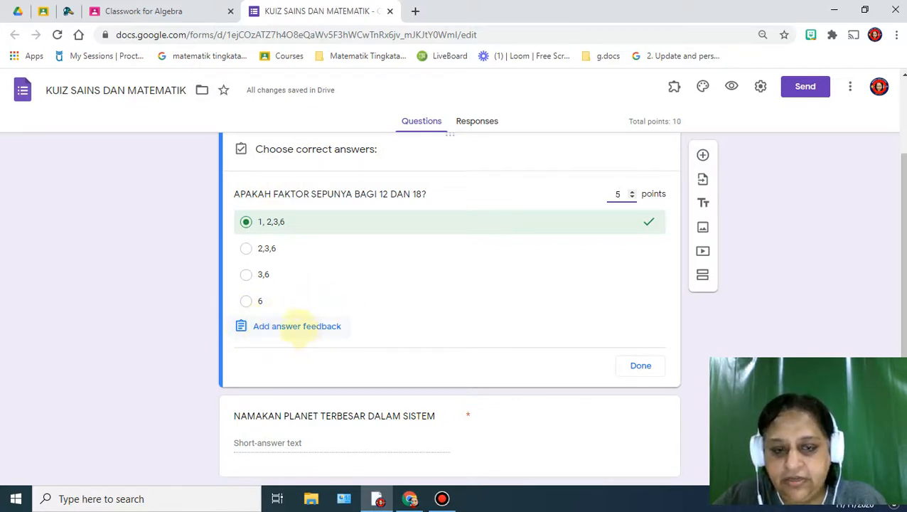
Step: Write the first question's feedback for incorrect answers as "MAAF. JAWAPAN ANDA SALAH. TONTON VIDEO DIBAWAH UNTUK RUJUKAN ANDA,"
{"action": "left_click", "coordinate": [298, 327]}
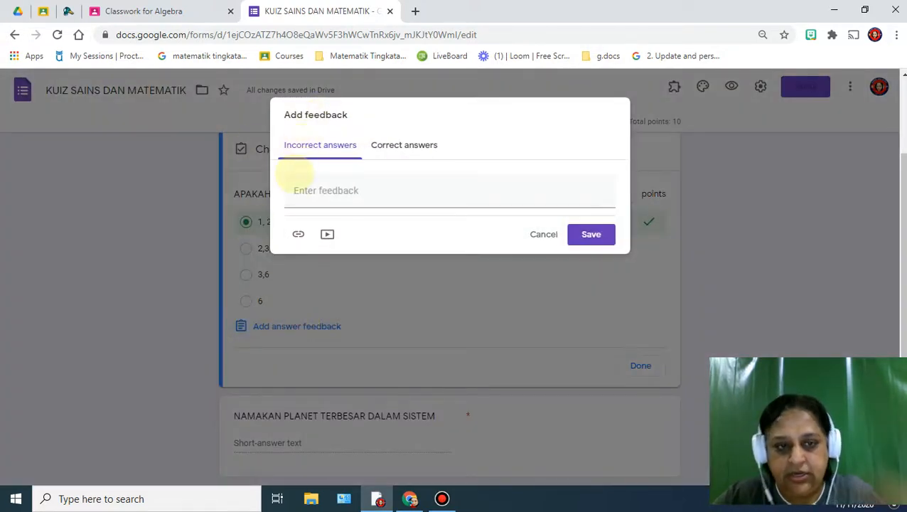
{"action": "left_click", "coordinate": [304, 190]}
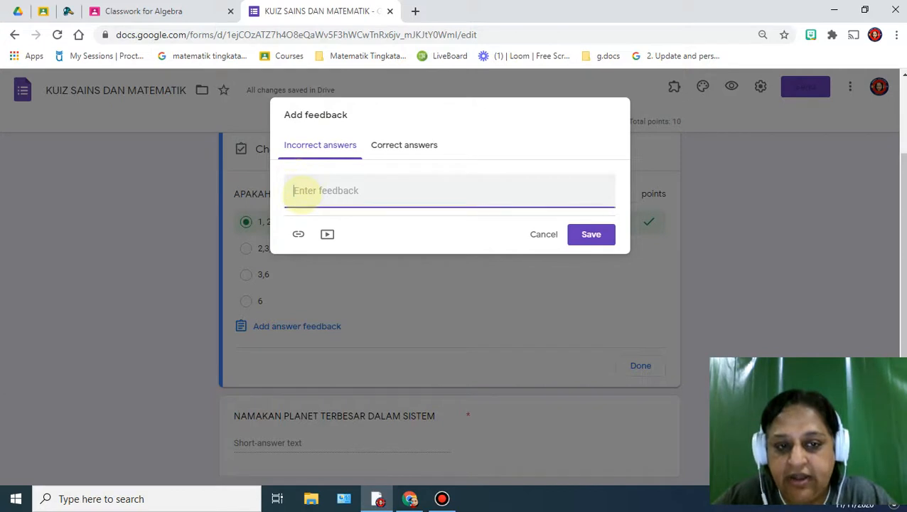
{"action": "left_click", "coordinate": [399, 146]}
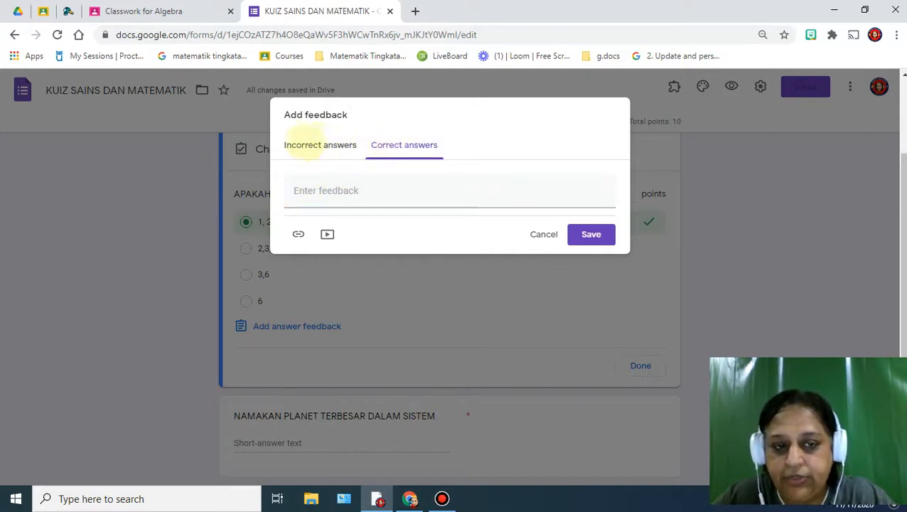
{"action": "left_click", "coordinate": [301, 142]}
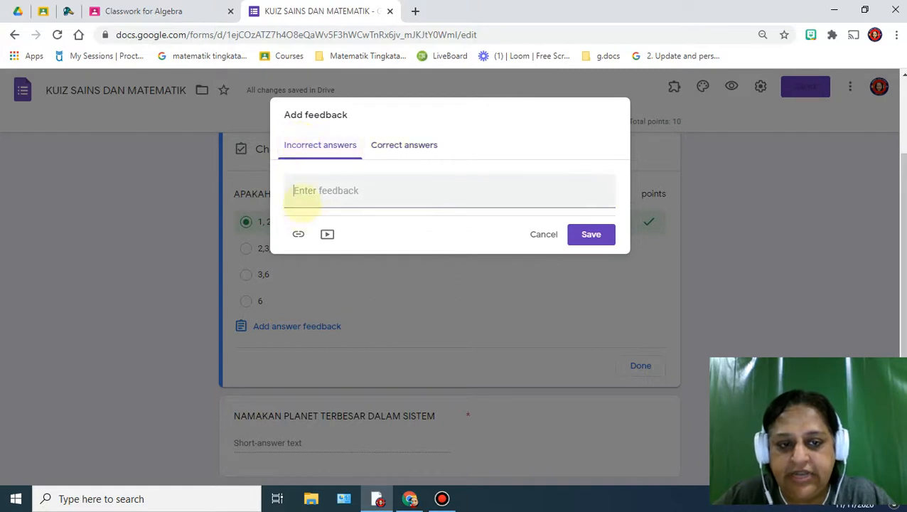
{"action": "left_click", "coordinate": [298, 191]}
{"action": "type", "text": "M"}
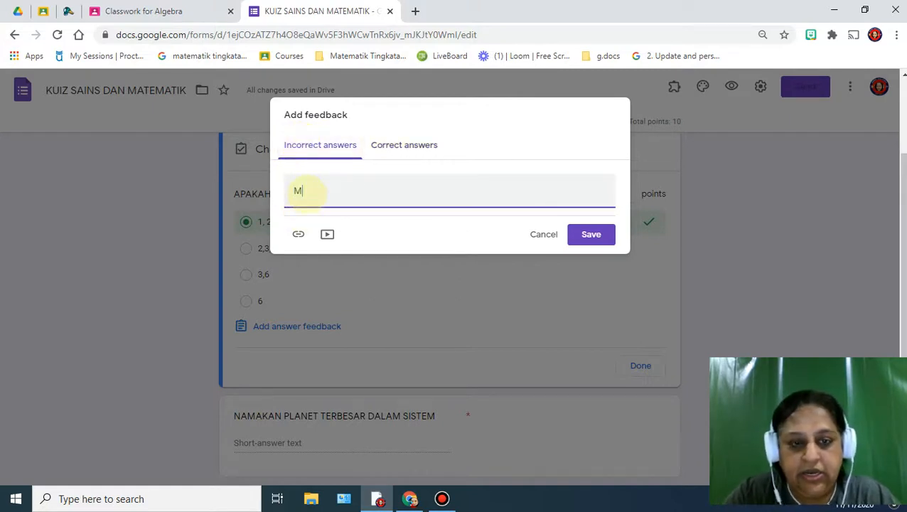
{"action": "type", "text": "AAF"}
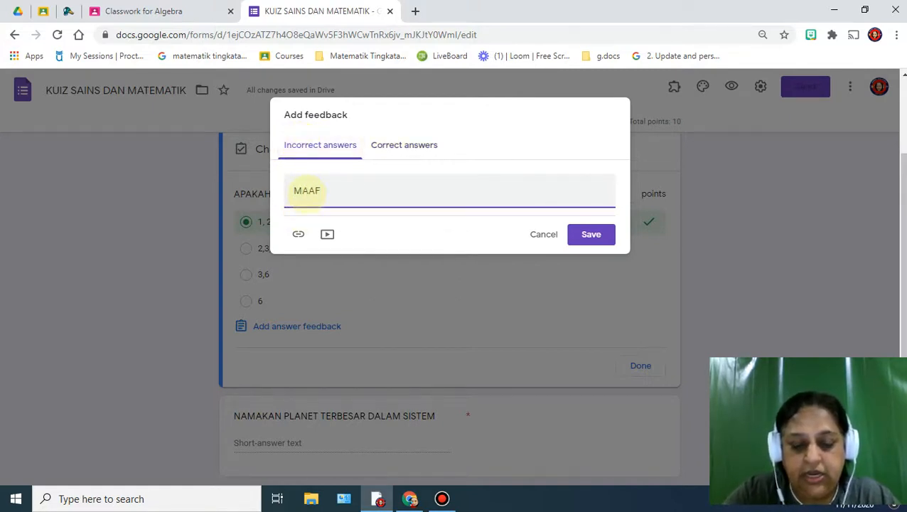
{"action": "type", "text": ". JAW"}
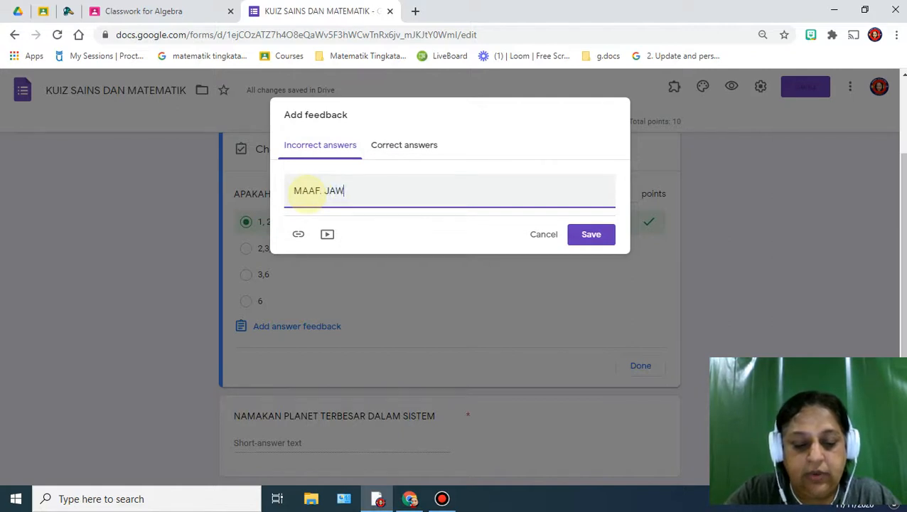
{"action": "type", "text": "APAN ANDA"}
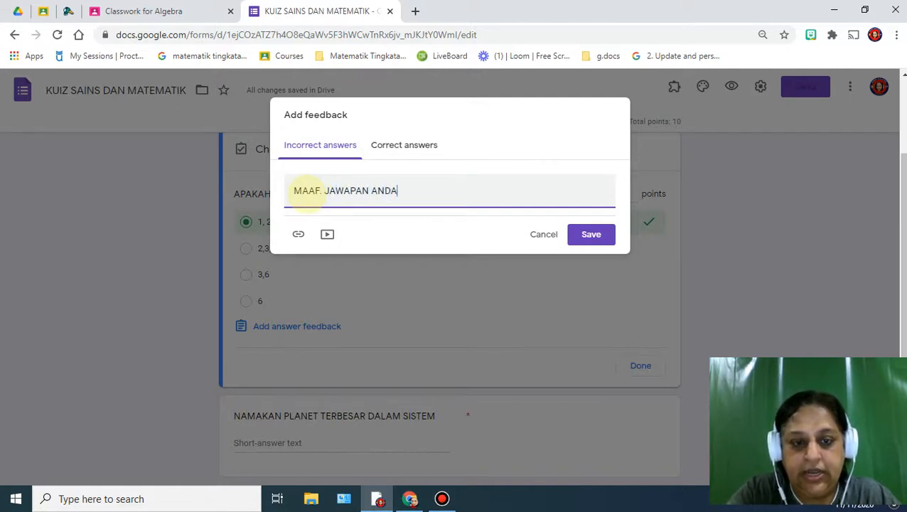
{"action": "type", "text": " S"}
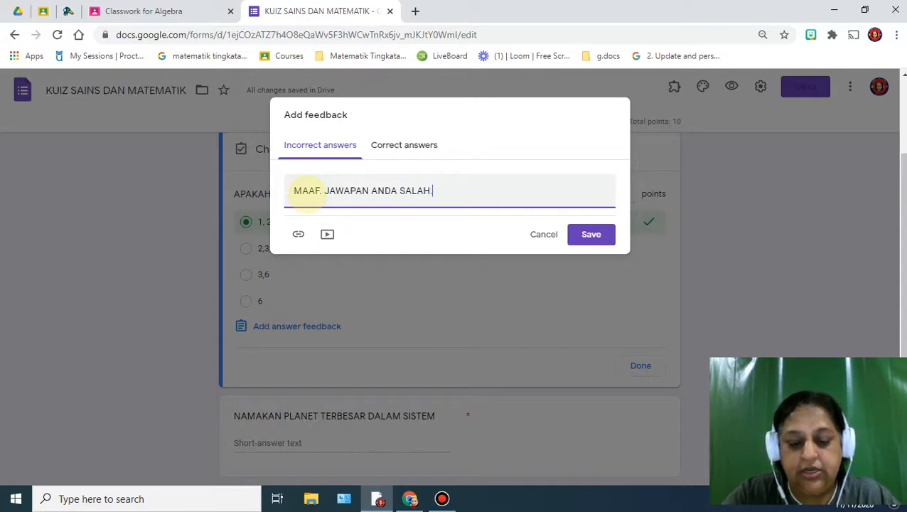
{"action": "type", "text": "ALAH. TON"}
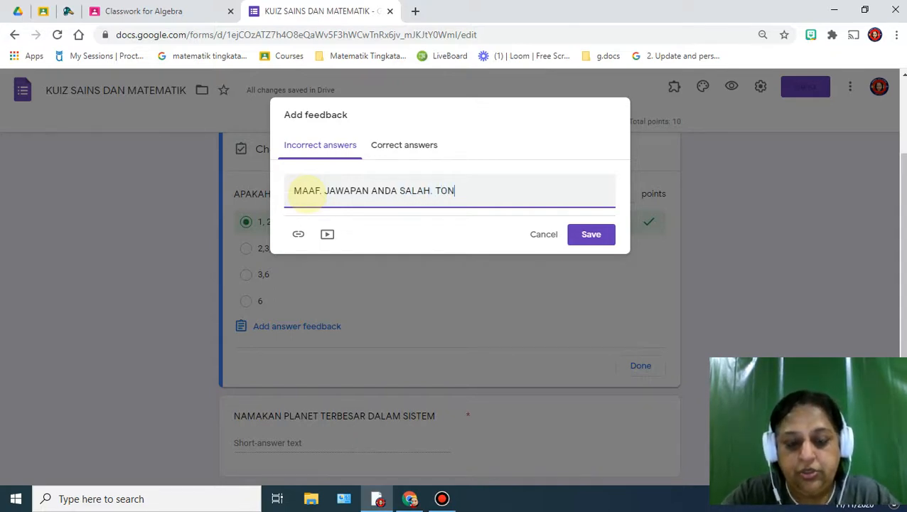
{"action": "type", "text": "TON VIDEO "}
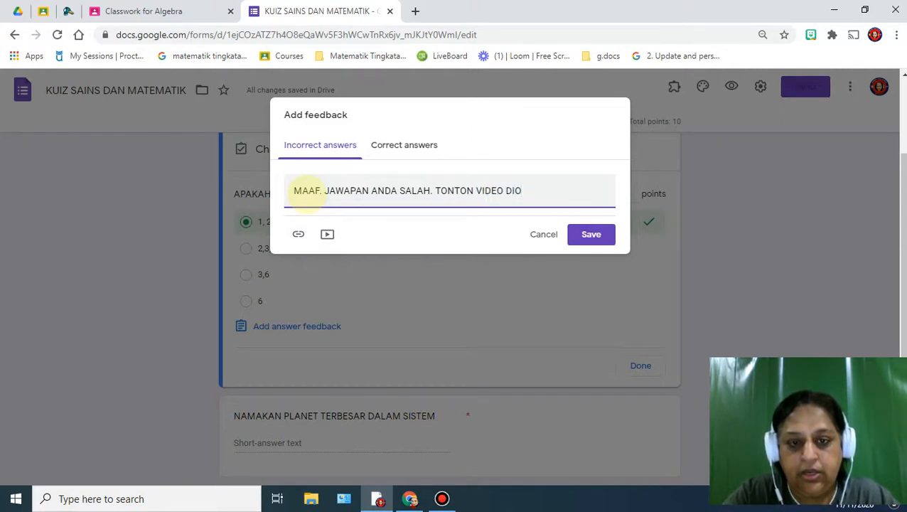
{"action": "type", "text": "DIBAWAH UNTUK"}
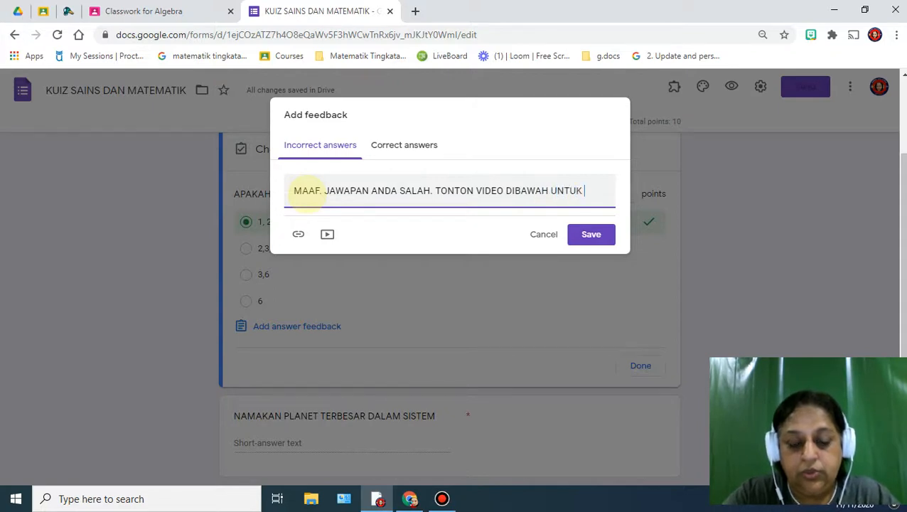
{"action": "type", "text": " RUJUKAN AN"}
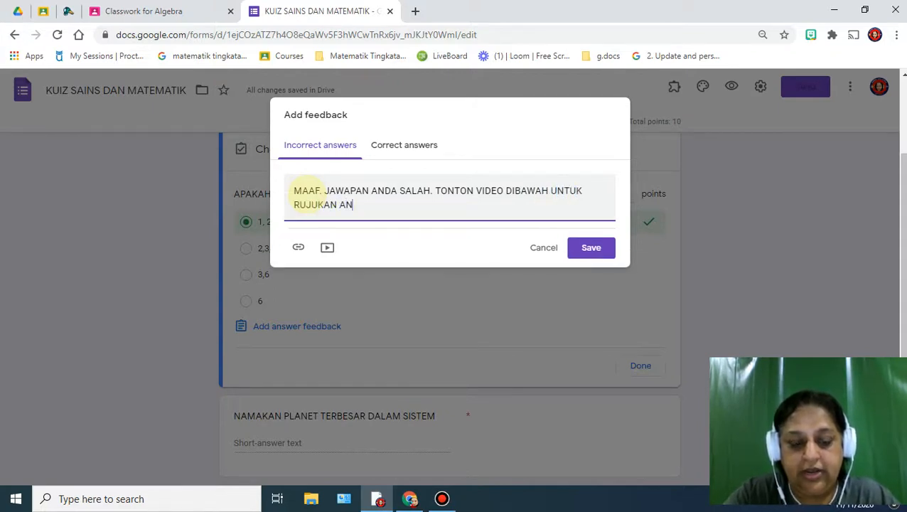
{"action": "type", "text": "DA,"}
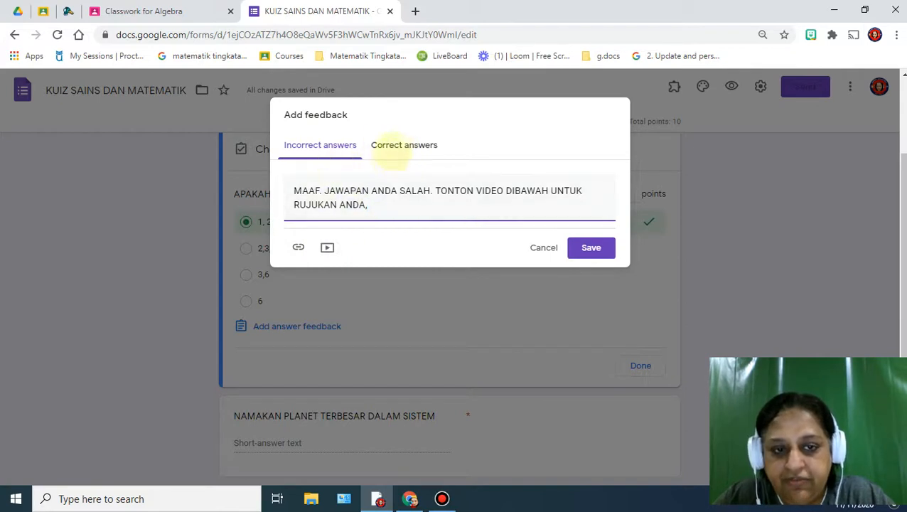
Step: Write the feedback for correct answers as "TAHNIAH! JAWAPAN ANDA BETUL." and save the question's feedback
{"action": "left_click", "coordinate": [404, 143]}
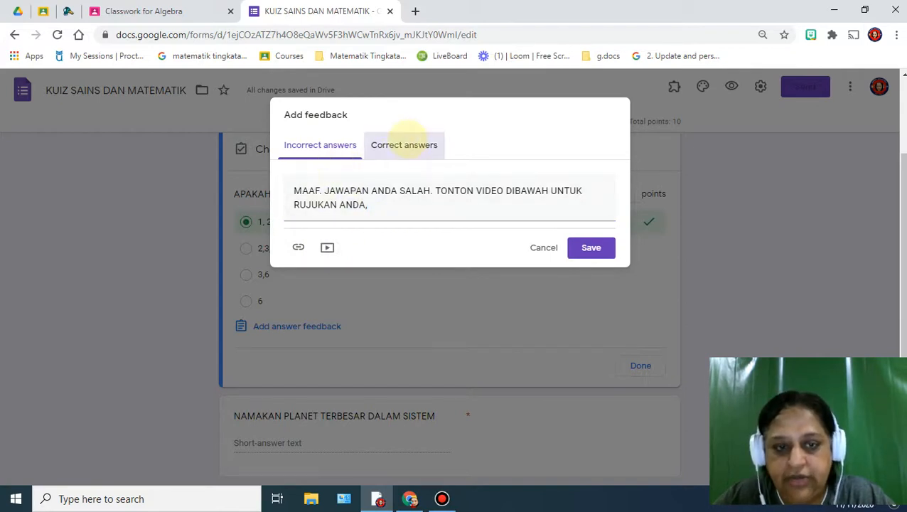
{"action": "left_click", "coordinate": [303, 192]}
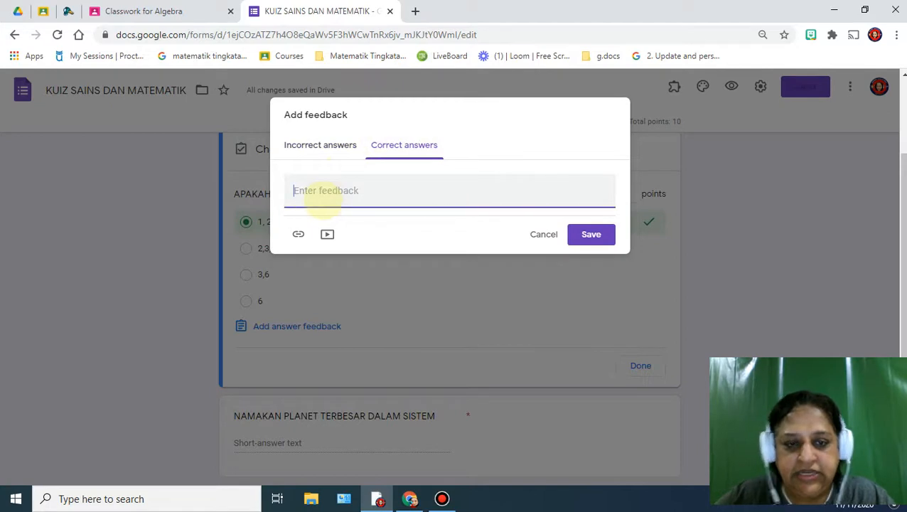
{"action": "type", "text": "tANHIAN"}
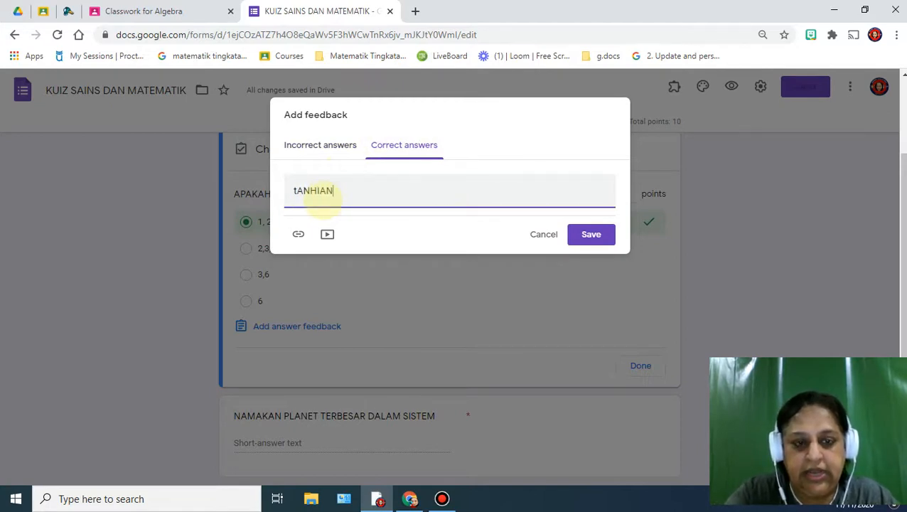
{"action": "key", "text": "BackSpace"}
{"action": "key", "text": "BackSpace"}
{"action": "key", "text": "BackSpace"}
{"action": "key", "text": "BackSpace"}
{"action": "key", "text": "BackSpace"}
{"action": "key", "text": "BackSpace"}
{"action": "type", "text": "T"}
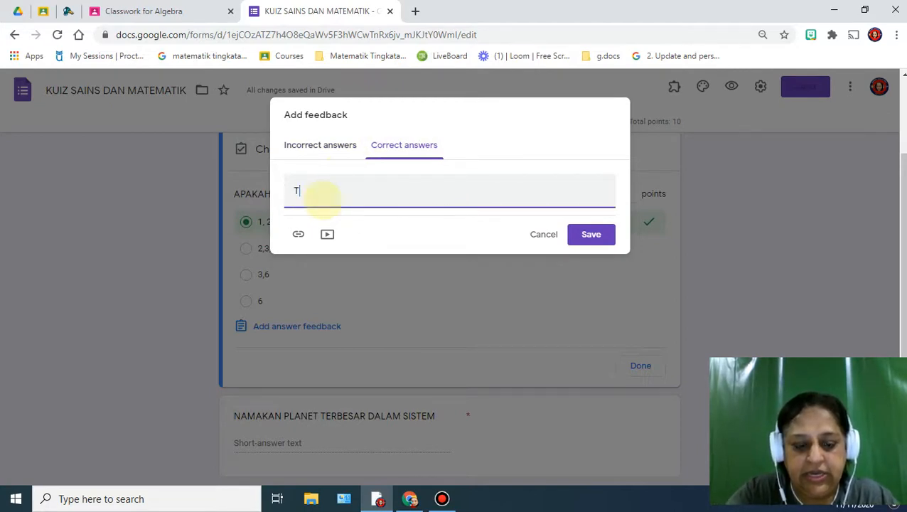
{"action": "type", "text": "AHNIAH! JAWAPAN ANDA BETUL."}
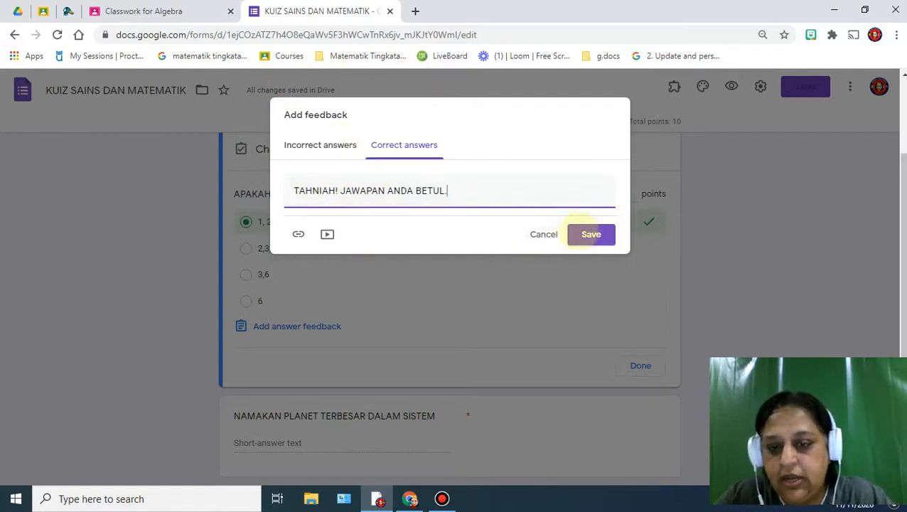
{"action": "left_click", "coordinate": [590, 233]}
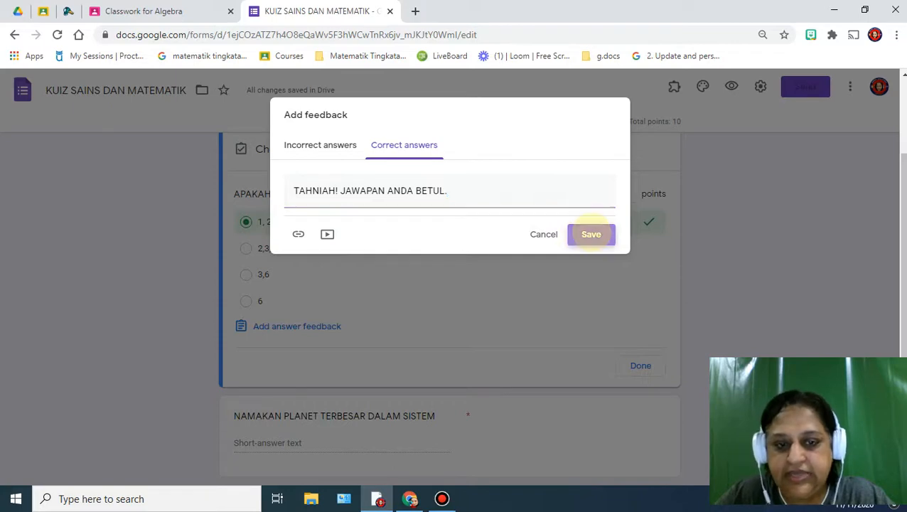
Step: Review the first question's points and saved feedback, and finish its answer key
{"action": "scroll", "coordinate": [522, 300], "scroll_direction": "down", "scroll_amount": 3}
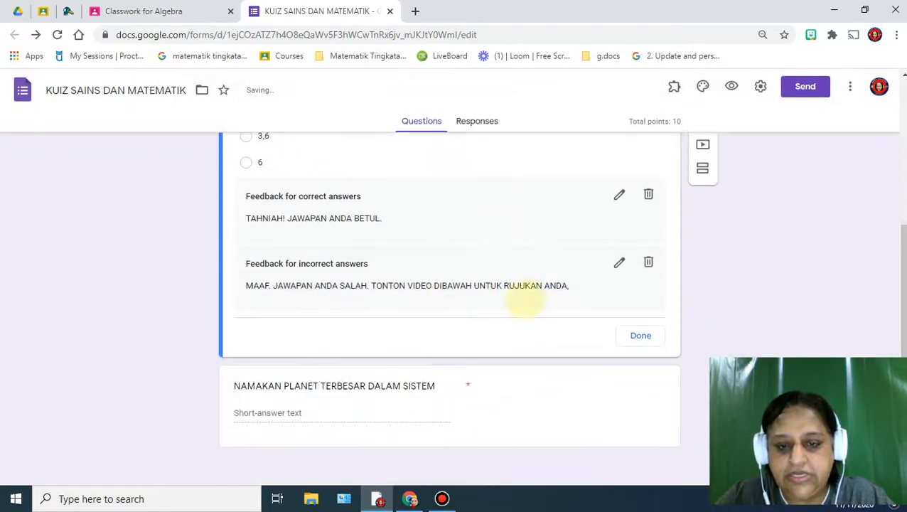
{"action": "scroll", "coordinate": [532, 239], "scroll_direction": "up", "scroll_amount": 3}
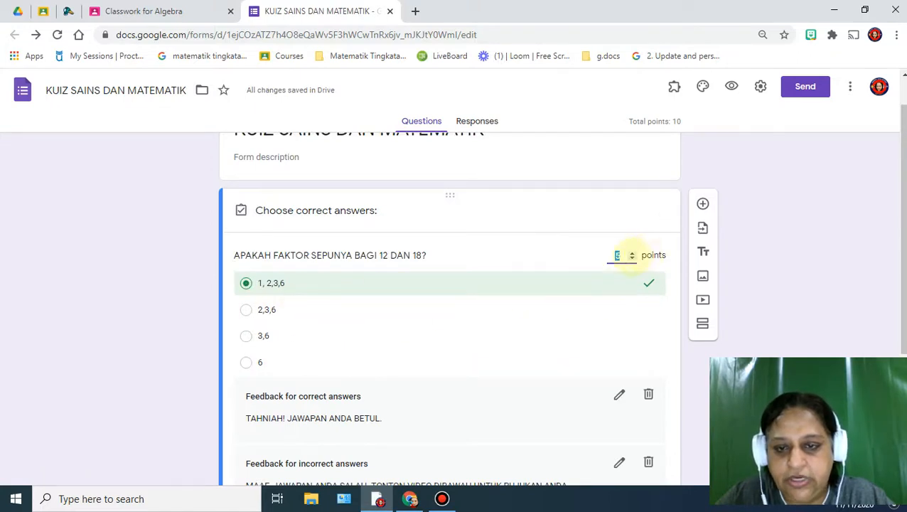
{"action": "scroll", "coordinate": [551, 327], "scroll_direction": "down", "scroll_amount": 1}
{"action": "scroll", "coordinate": [551, 327], "scroll_direction": "down", "scroll_amount": 3}
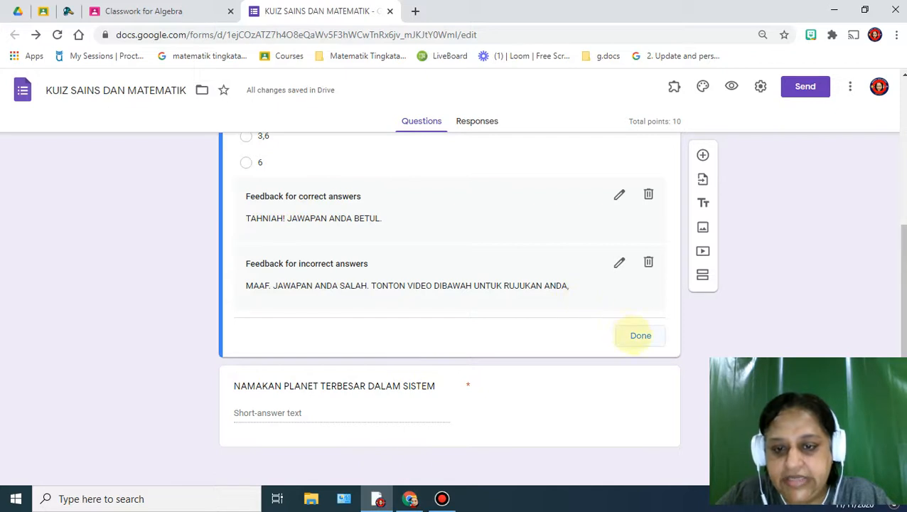
{"action": "left_click", "coordinate": [635, 334]}
Step: In the planet question's answer key, list "Musytari" and "musytari" as correct answers and mark all other answers as incorrect
{"action": "left_click", "coordinate": [324, 405]}
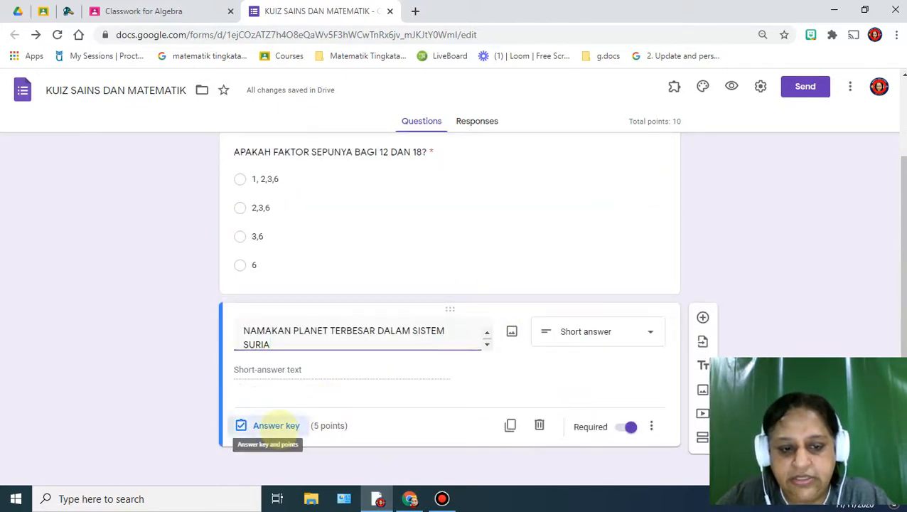
{"action": "left_click", "coordinate": [276, 425]}
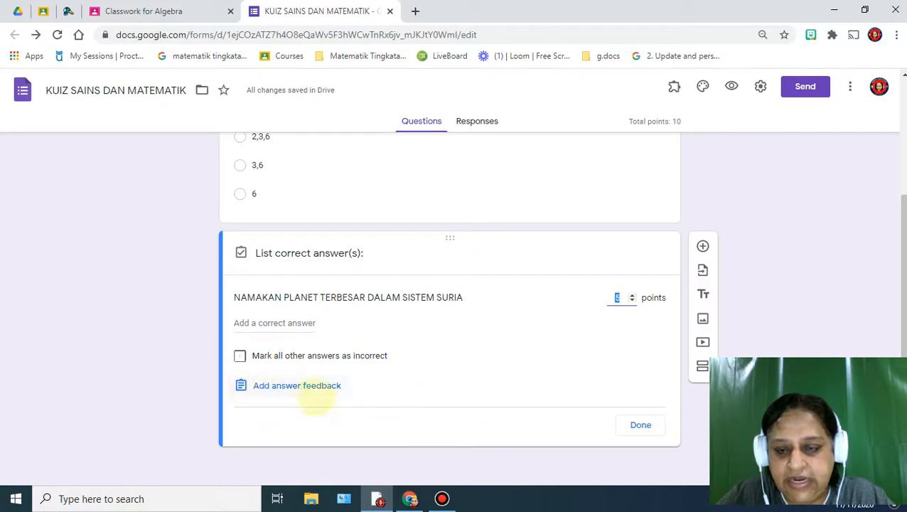
{"action": "left_click", "coordinate": [245, 323]}
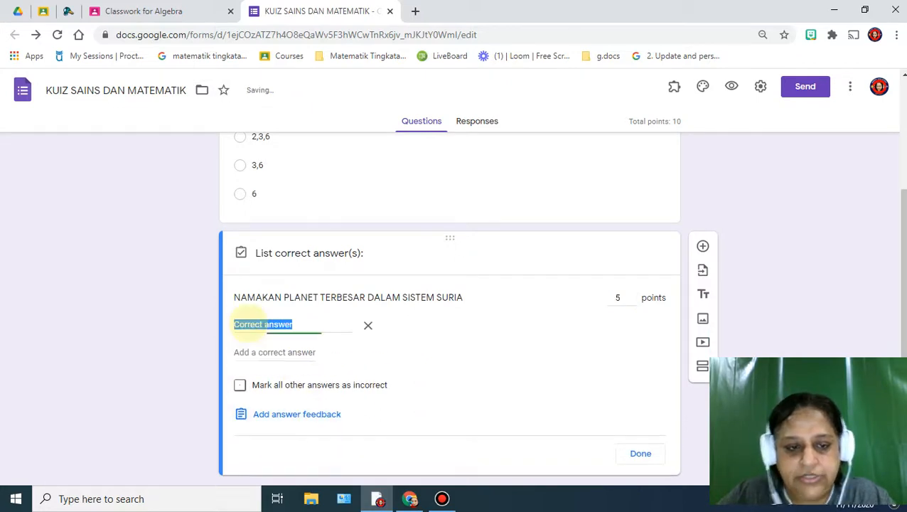
{"action": "type", "text": "mUSYT"}
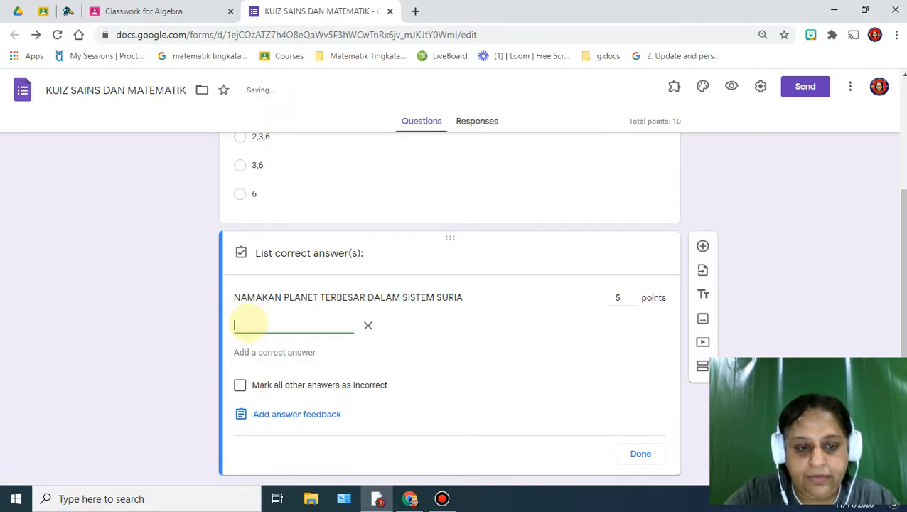
{"action": "type", "text": "Musytari"}
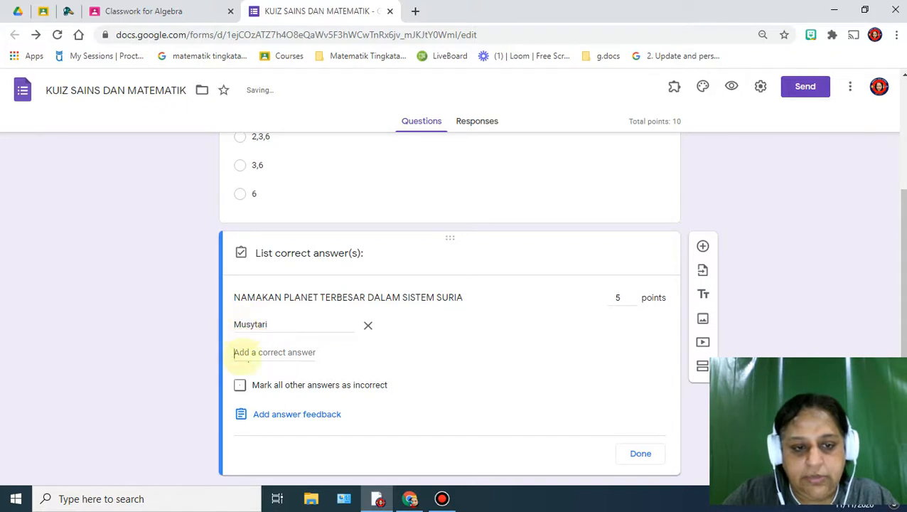
{"action": "left_click", "coordinate": [244, 351]}
{"action": "type", "text": "musytar"}
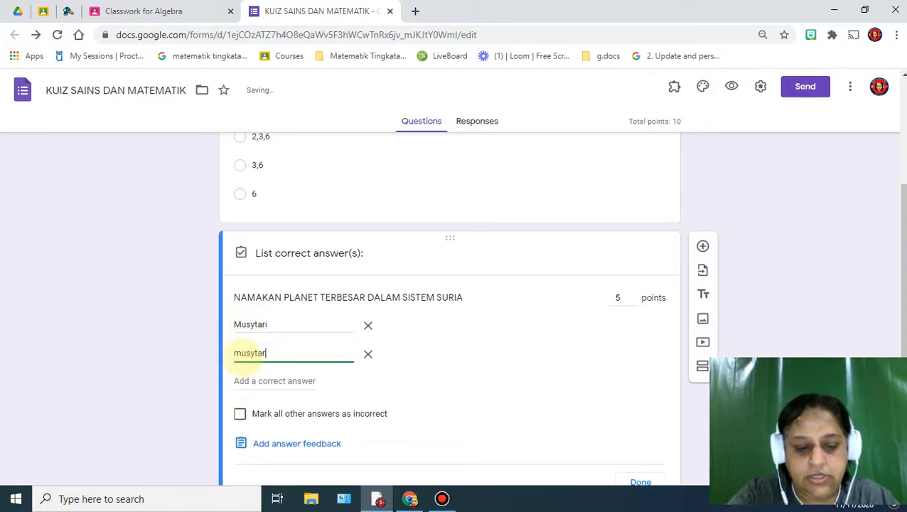
{"action": "type", "text": "i"}
{"action": "left_click", "coordinate": [272, 414]}
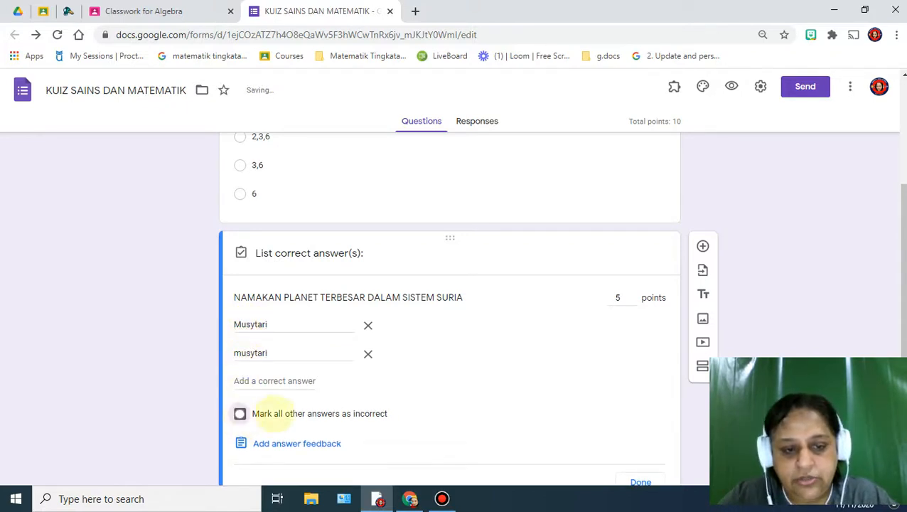
Step: Add the feedback "Musytari adalah planet terbesar dalam sistem Suria" to the planet question, save it and finish the answer key
{"action": "scroll", "coordinate": [550, 374], "scroll_direction": "down", "scroll_amount": 1}
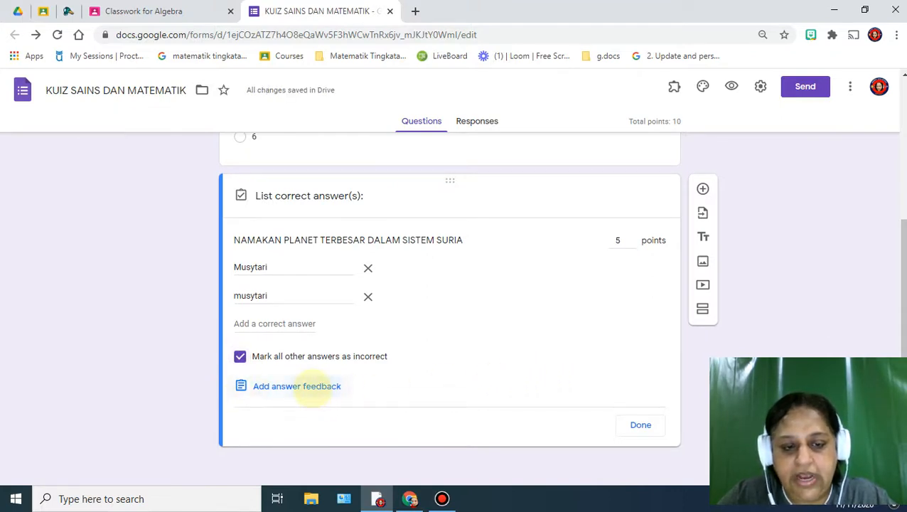
{"action": "left_click", "coordinate": [296, 386]}
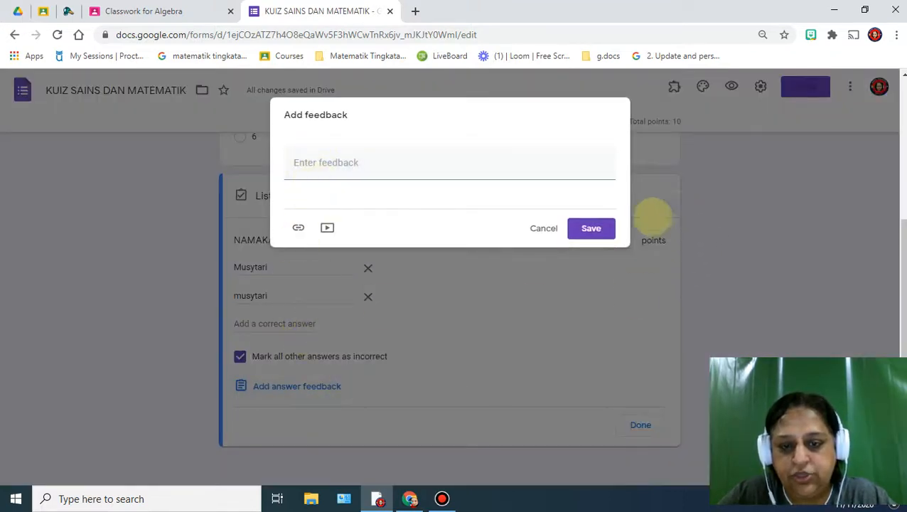
{"action": "left_click", "coordinate": [328, 164]}
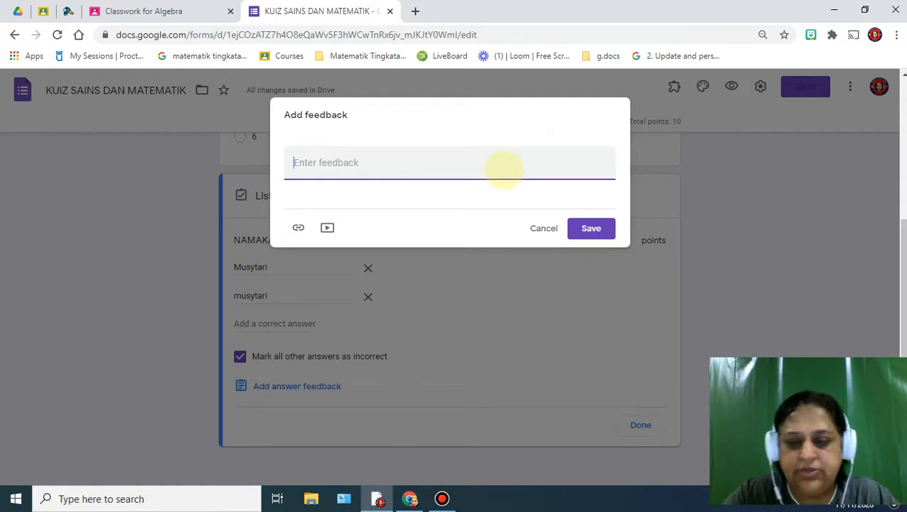
{"action": "type", "text": "Mu"}
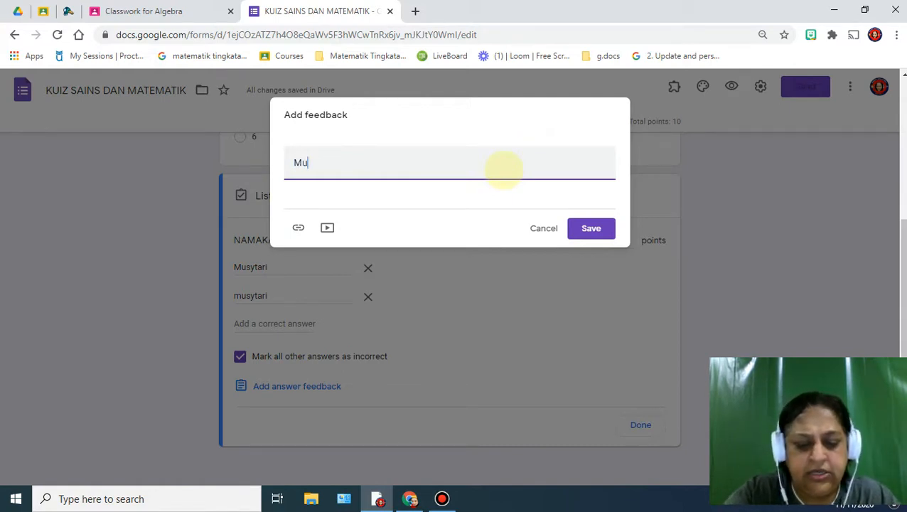
{"action": "type", "text": "sytari adalah planet terbesar"}
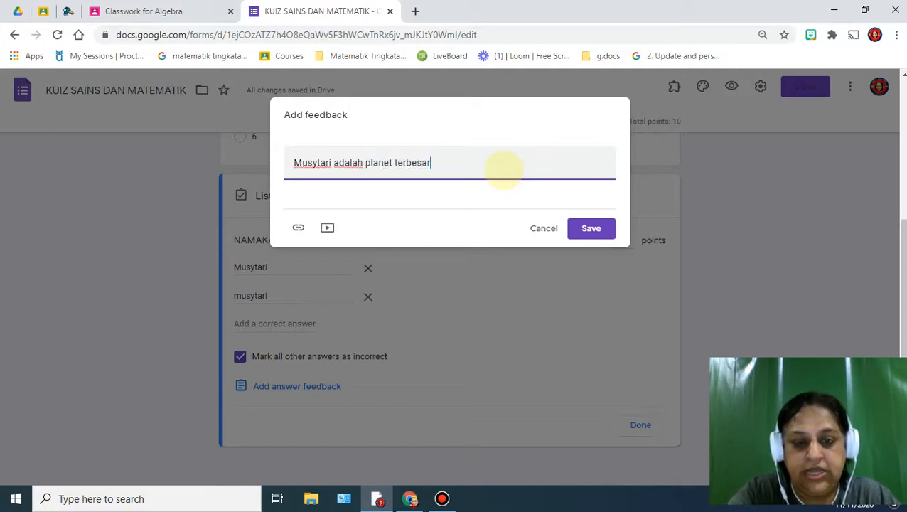
{"action": "type", "text": "am sis"}
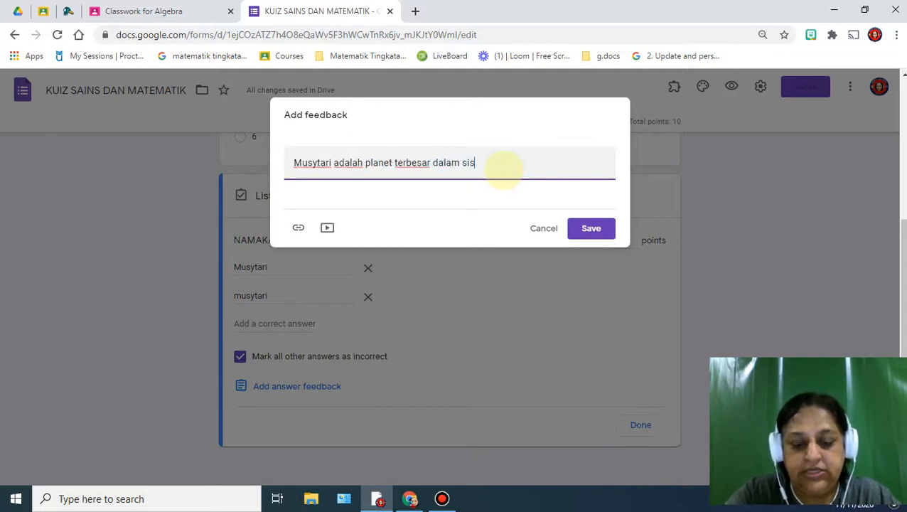
{"action": "type", "text": "tem Suri"}
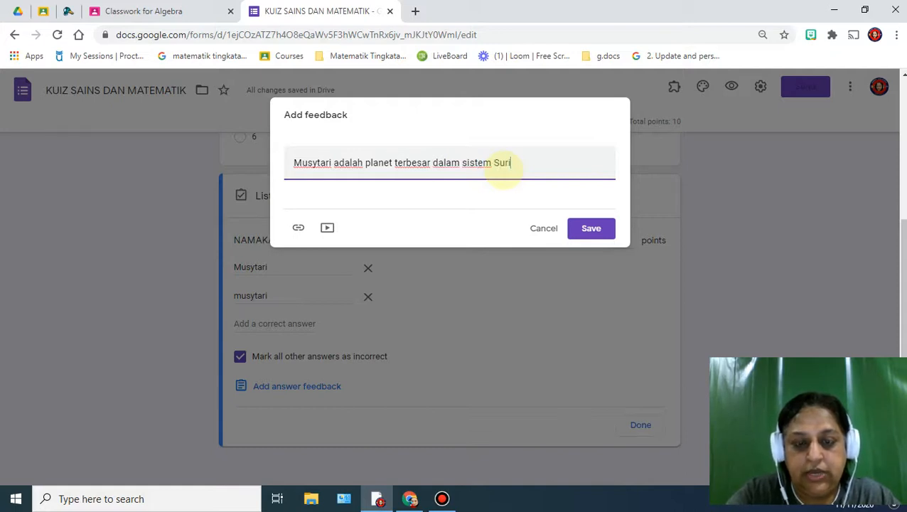
{"action": "type", "text": "a"}
{"action": "left_click", "coordinate": [587, 226]}
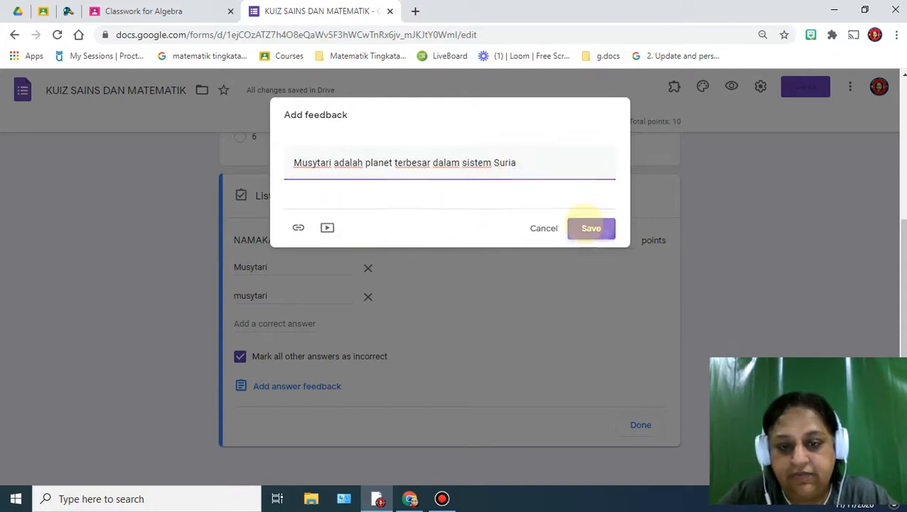
{"action": "scroll", "coordinate": [541, 355], "scroll_direction": "down", "scroll_amount": 1}
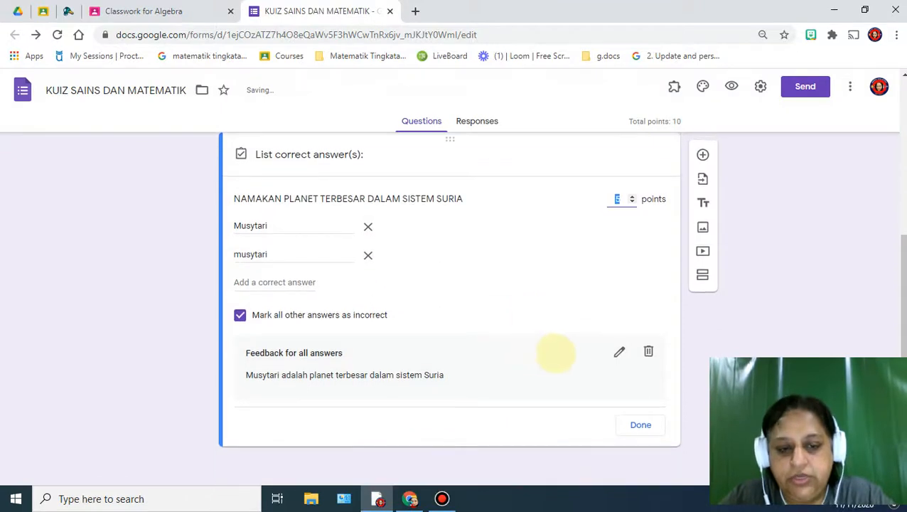
{"action": "left_click", "coordinate": [641, 424]}
Step: Reopen the first question's answer key and inspect the editing options of its incorrect-answer feedback
{"action": "scroll", "coordinate": [427, 291], "scroll_direction": "up", "scroll_amount": 2}
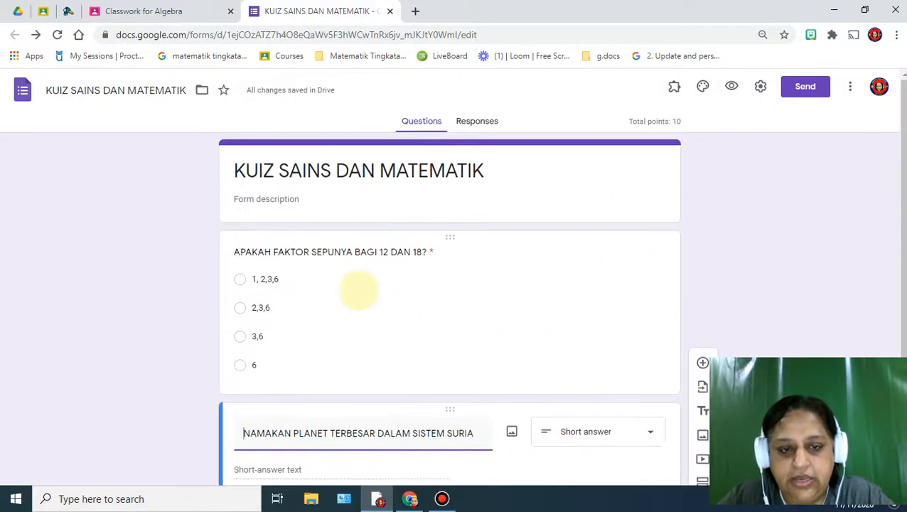
{"action": "left_click", "coordinate": [331, 314]}
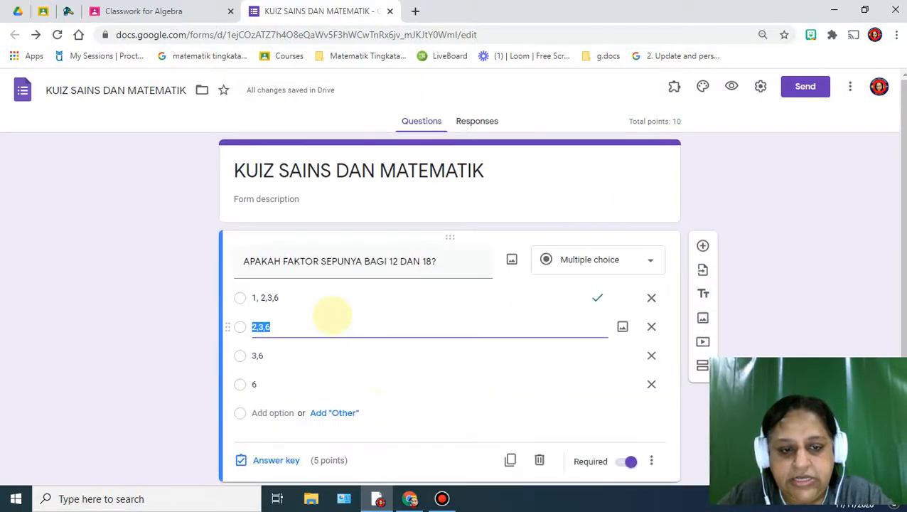
{"action": "scroll", "coordinate": [369, 388], "scroll_direction": "down", "scroll_amount": 2}
{"action": "left_click", "coordinate": [263, 335]}
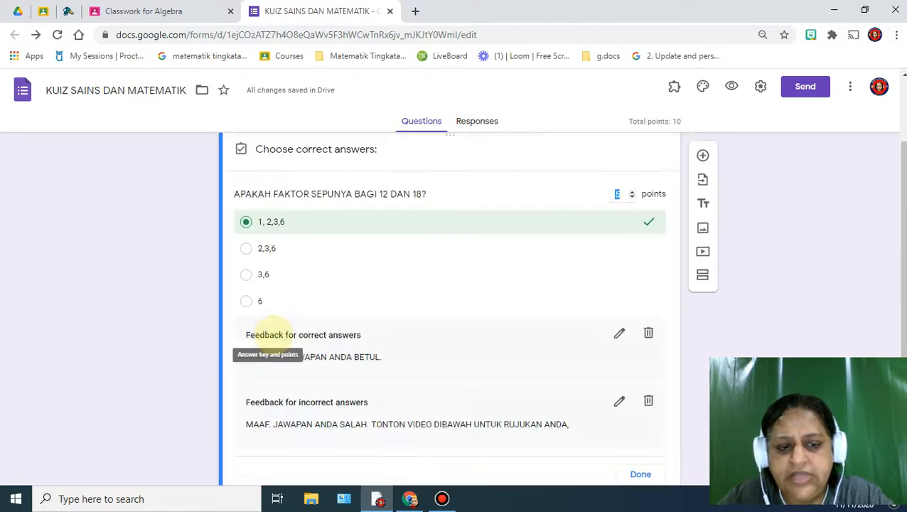
{"action": "scroll", "coordinate": [351, 386], "scroll_direction": "down", "scroll_amount": 2}
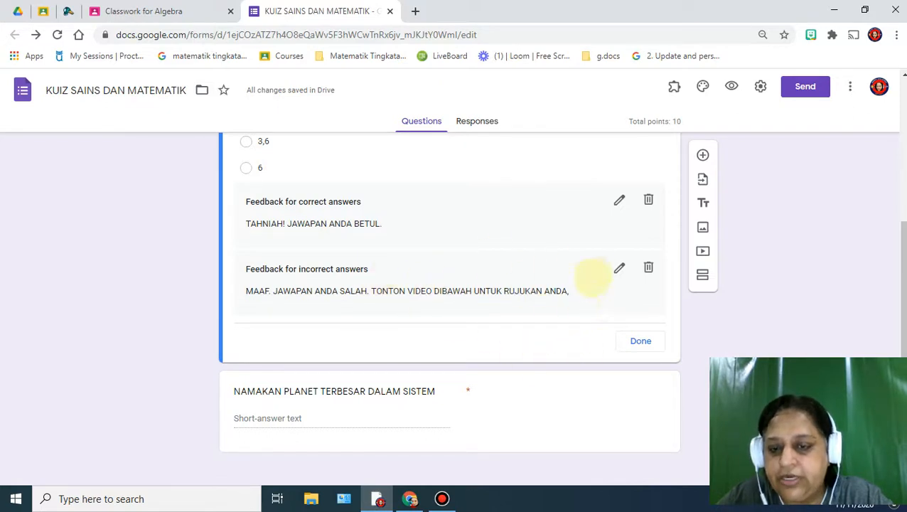
{"action": "left_click", "coordinate": [618, 268]}
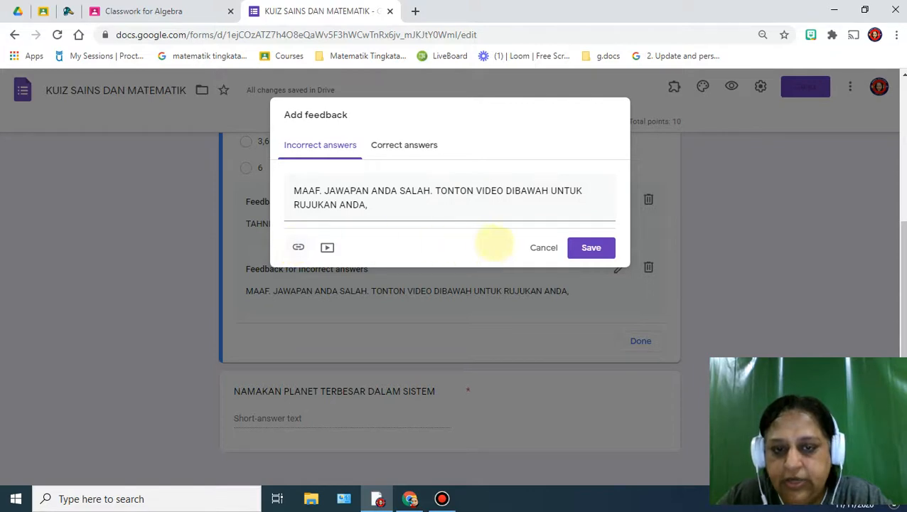
{"action": "left_click", "coordinate": [542, 247]}
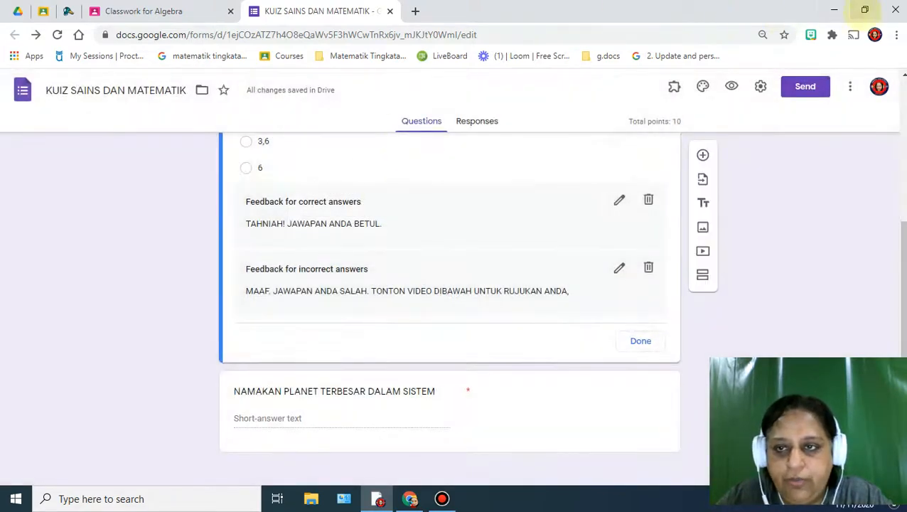
Step: Show the Google Drive page in a smaller browser window beside the desktop icons, with the other browser window minimized
{"action": "left_click", "coordinate": [864, 10]}
{"action": "left_click", "coordinate": [249, 29]}
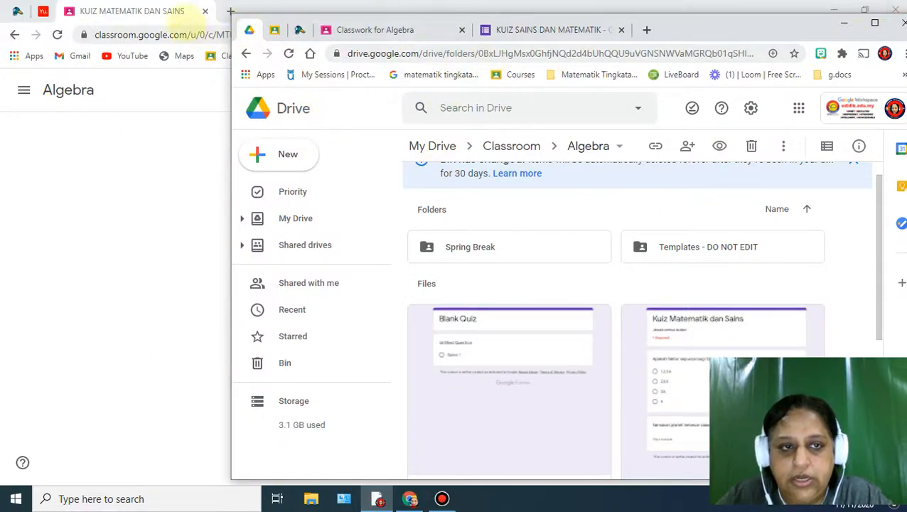
{"action": "left_click_drag", "start_coordinate": [782, 30], "coordinate": [695, 34]}
{"action": "left_click", "coordinate": [832, 9]}
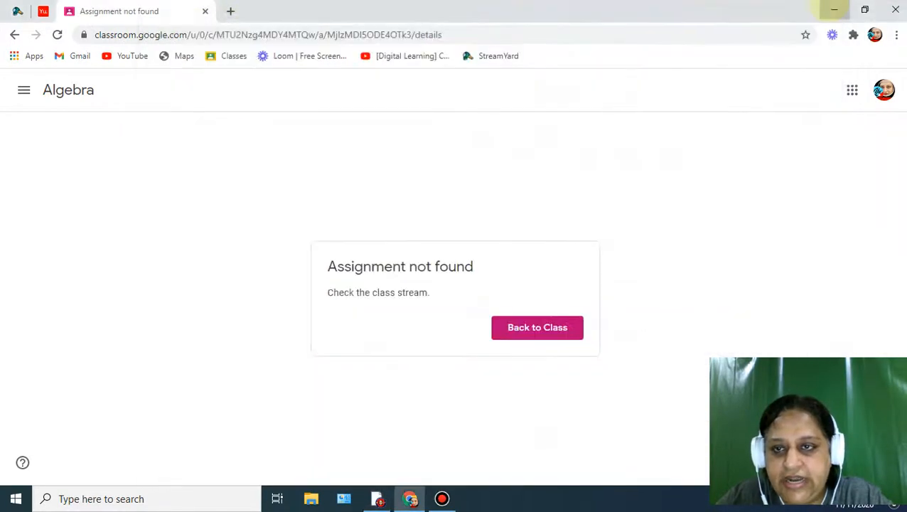
{"action": "left_click", "coordinate": [832, 9]}
{"action": "left_click_drag", "start_coordinate": [633, 34], "coordinate": [680, 23]}
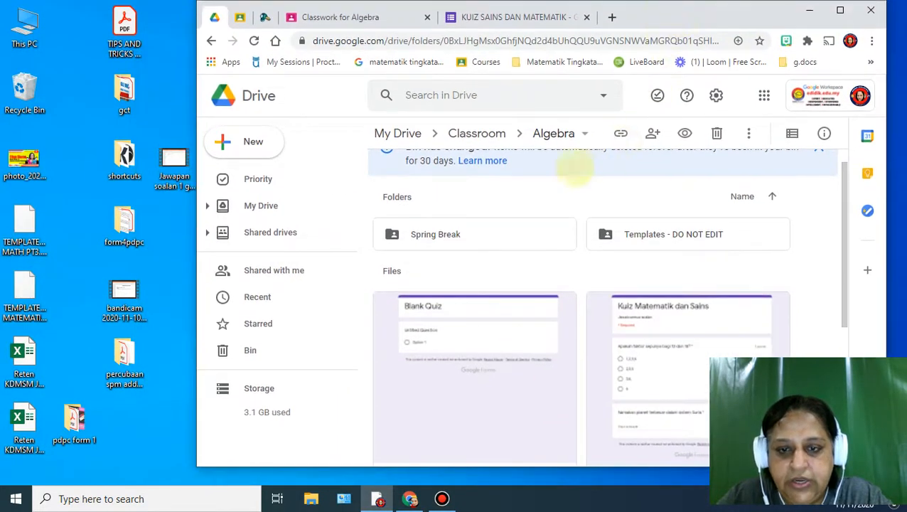
Step: Upload the desktop video "Jawapan soalan 1 google form.mp4" to My Drive
{"action": "scroll", "coordinate": [538, 253], "scroll_direction": "down", "scroll_amount": 3}
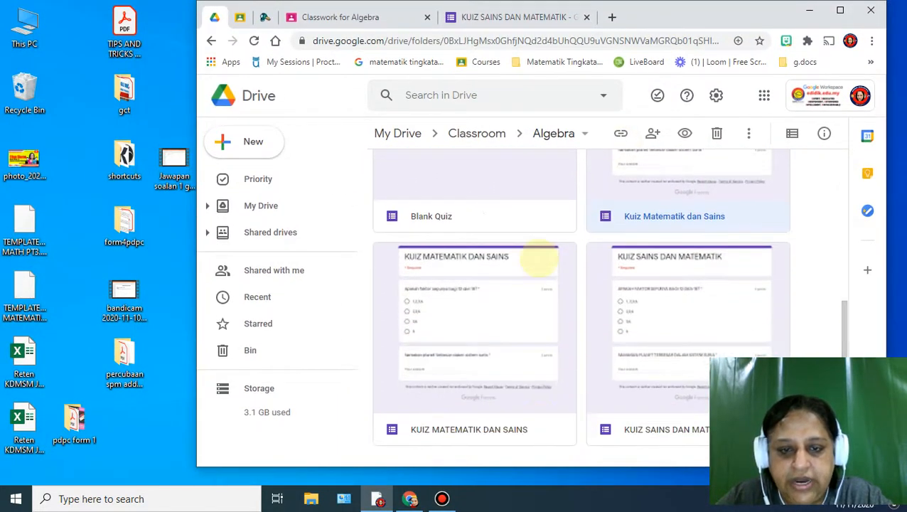
{"action": "scroll", "coordinate": [538, 256], "scroll_direction": "up", "scroll_amount": 5}
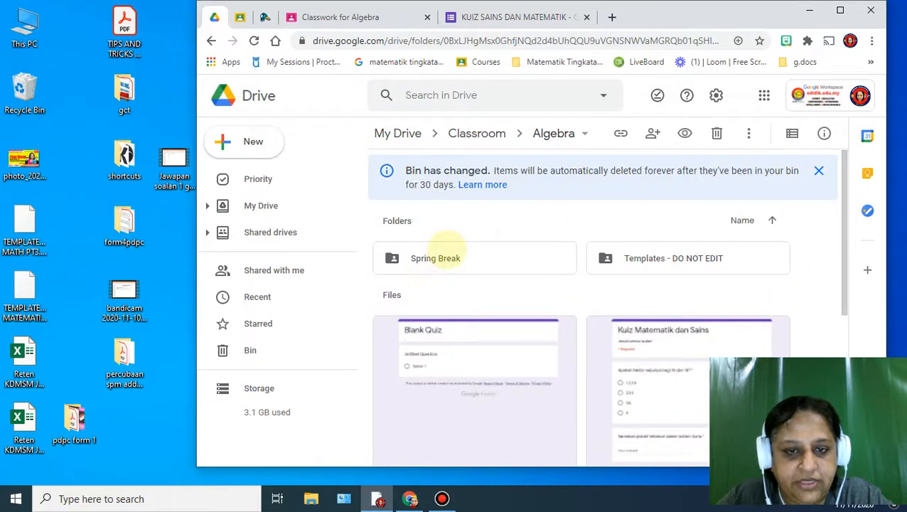
{"action": "left_click", "coordinate": [384, 133]}
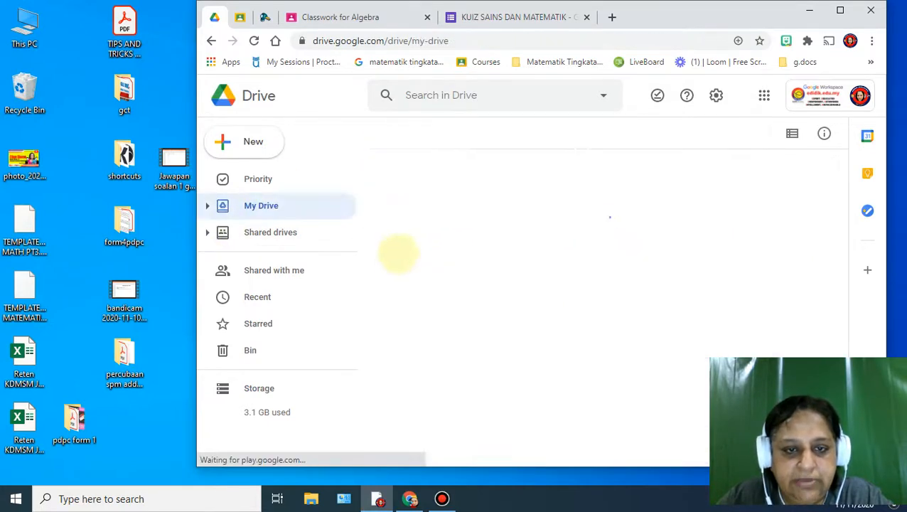
{"action": "scroll", "coordinate": [492, 243], "scroll_direction": "down", "scroll_amount": 6}
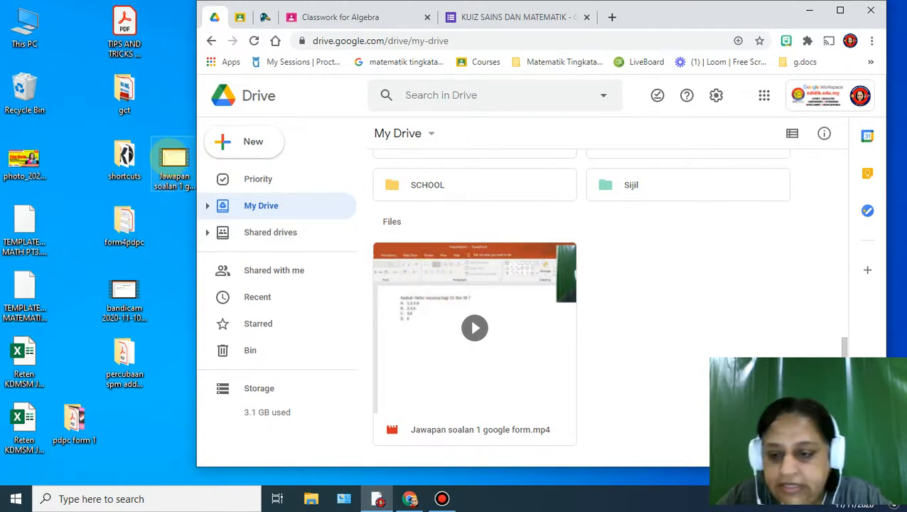
{"action": "left_click_drag", "start_coordinate": [174, 159], "coordinate": [633, 229]}
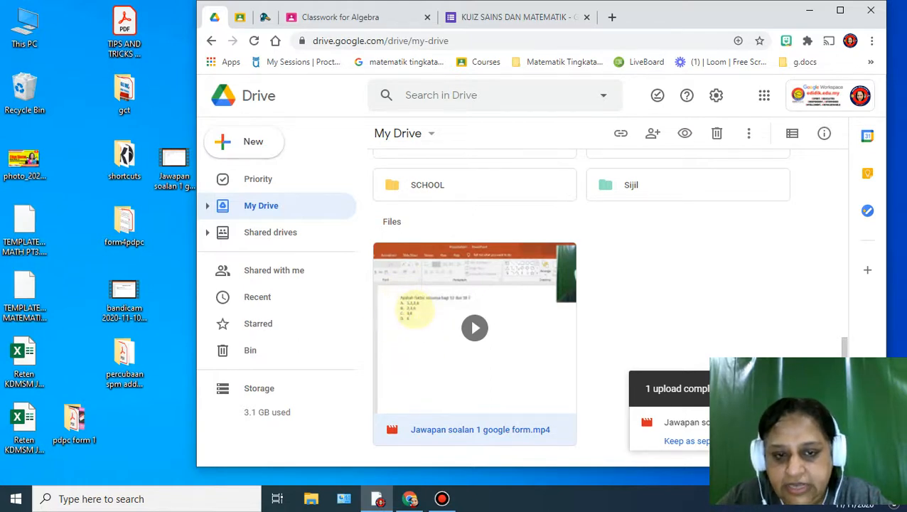
Step: Keep the uploaded video's link sharing at "Anyone with the link" and copy its share link
{"action": "right_click", "coordinate": [414, 309]}
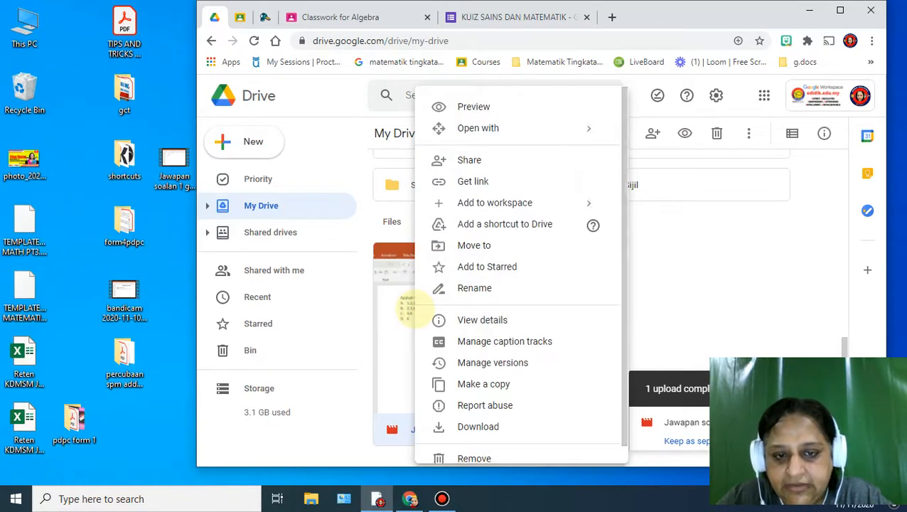
{"action": "left_click", "coordinate": [557, 181]}
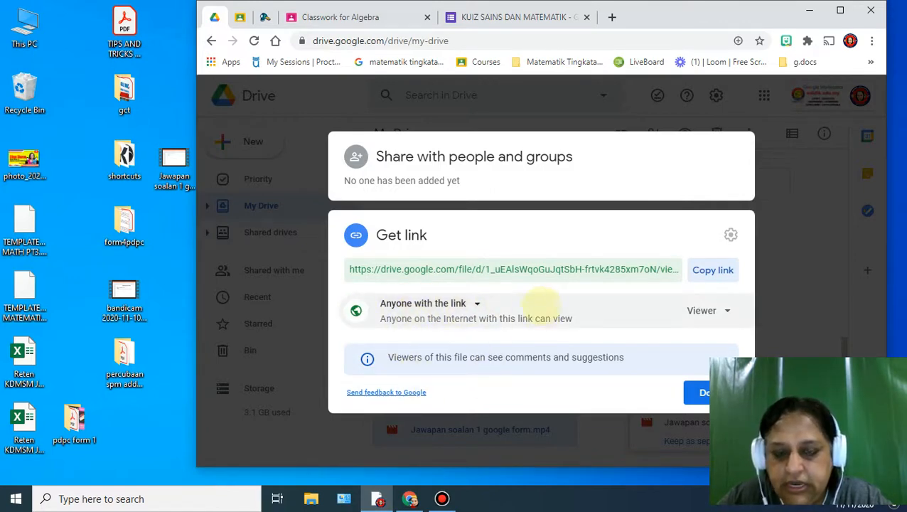
{"action": "left_click", "coordinate": [477, 304]}
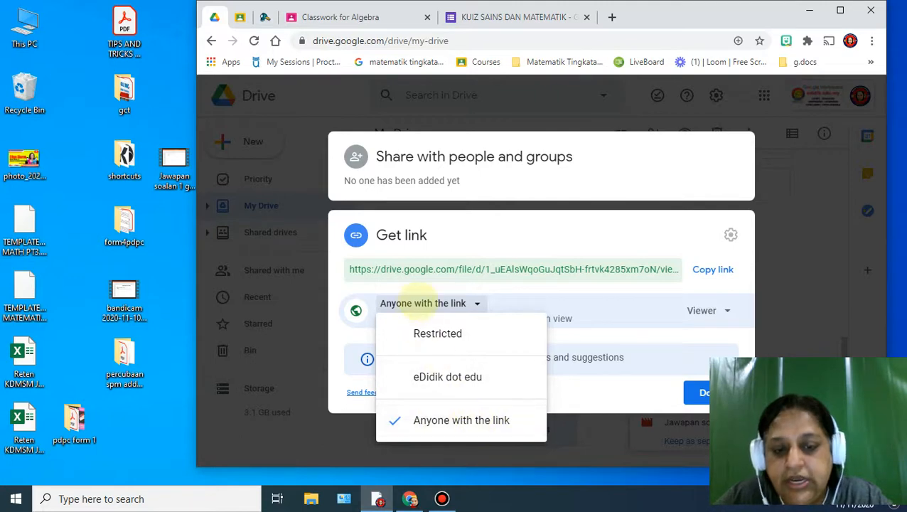
{"action": "left_click", "coordinate": [461, 420]}
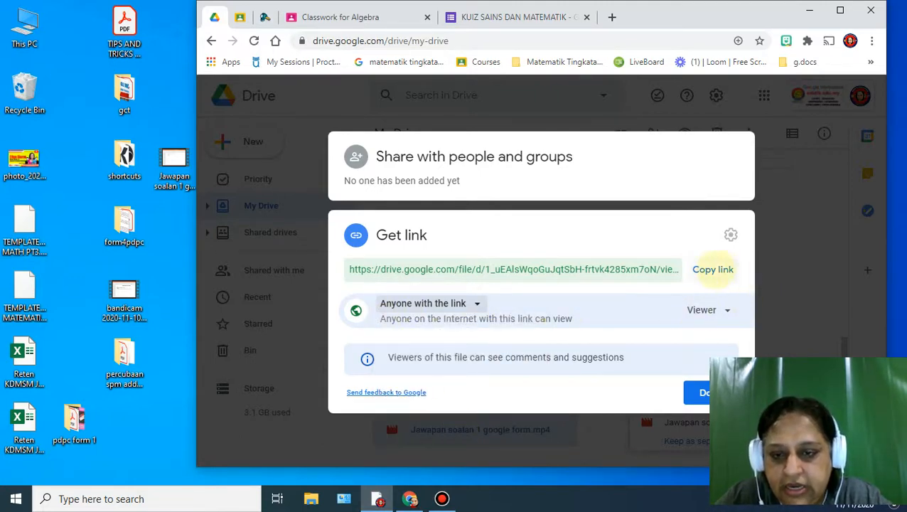
{"action": "left_click", "coordinate": [713, 270]}
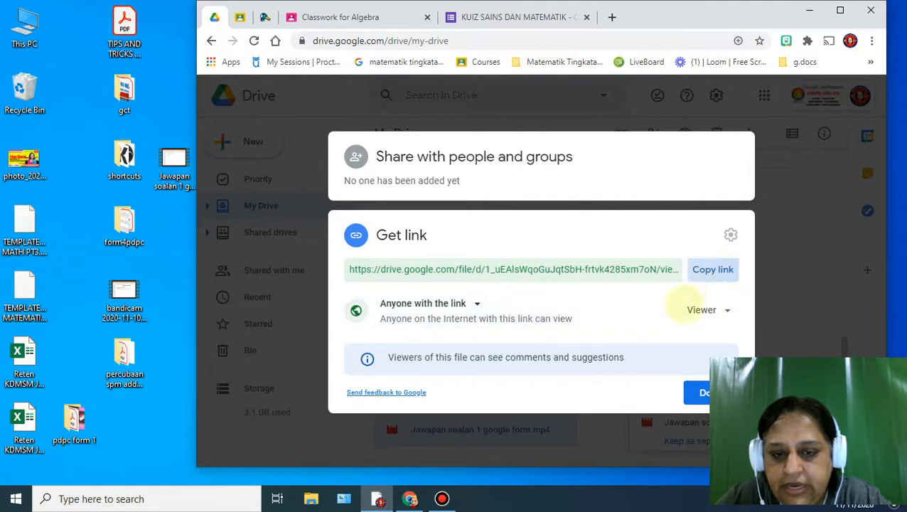
{"action": "left_click", "coordinate": [695, 392]}
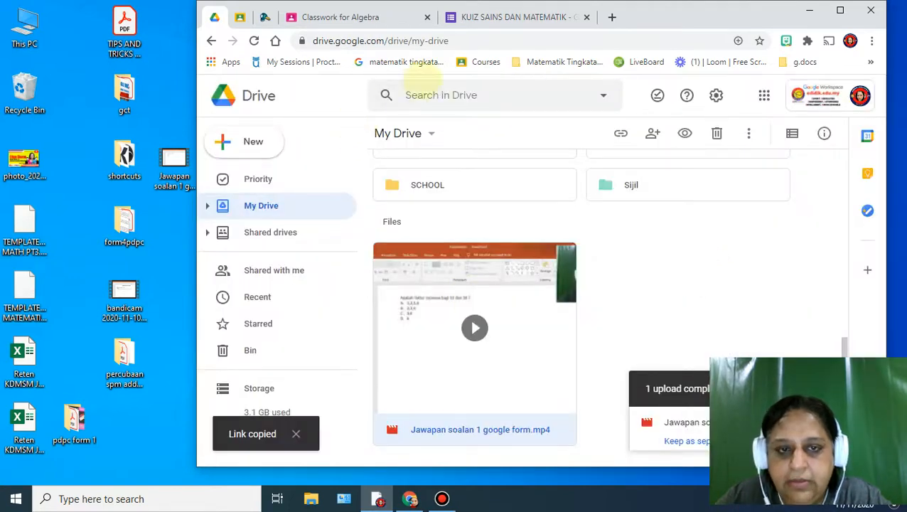
Step: In the quiz form, add the copied Drive video link to the first question's incorrect-answer feedback and save it
{"action": "left_click", "coordinate": [512, 17]}
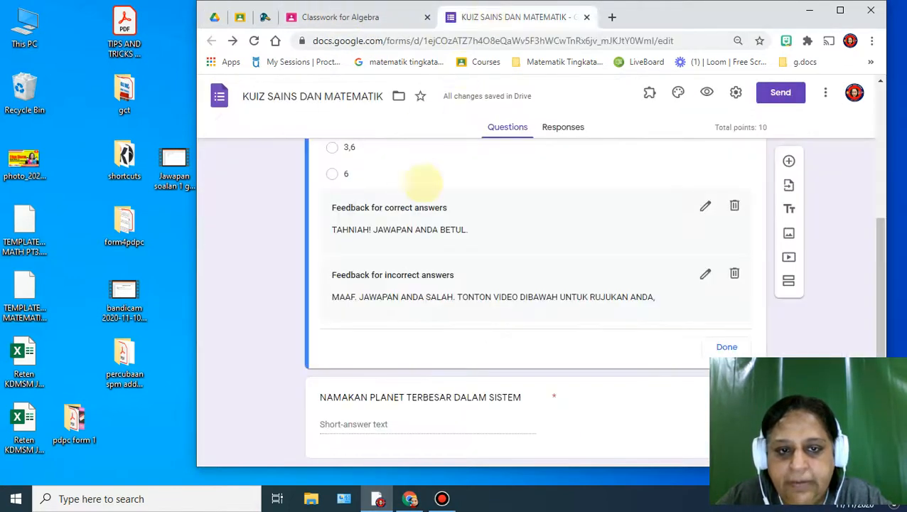
{"action": "scroll", "coordinate": [426, 183], "scroll_direction": "down", "scroll_amount": 1}
{"action": "scroll", "coordinate": [443, 217], "scroll_direction": "up", "scroll_amount": 2}
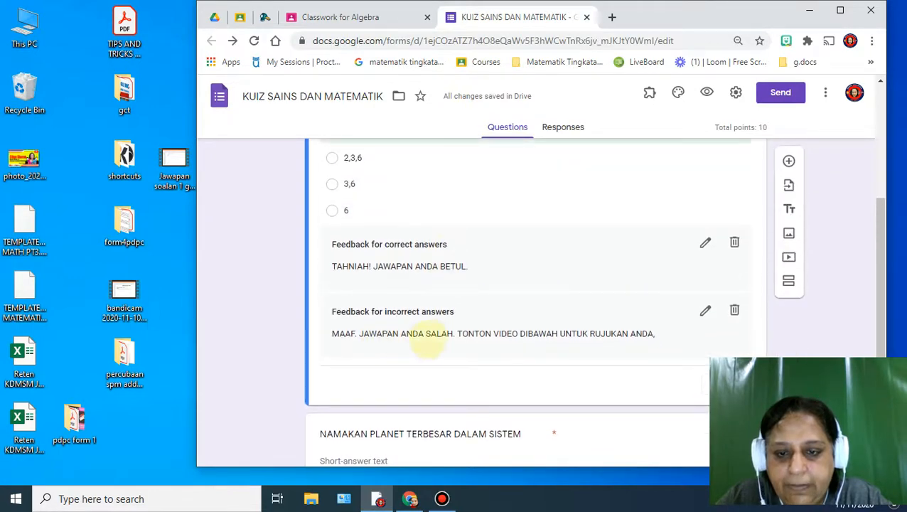
{"action": "left_click", "coordinate": [704, 310]}
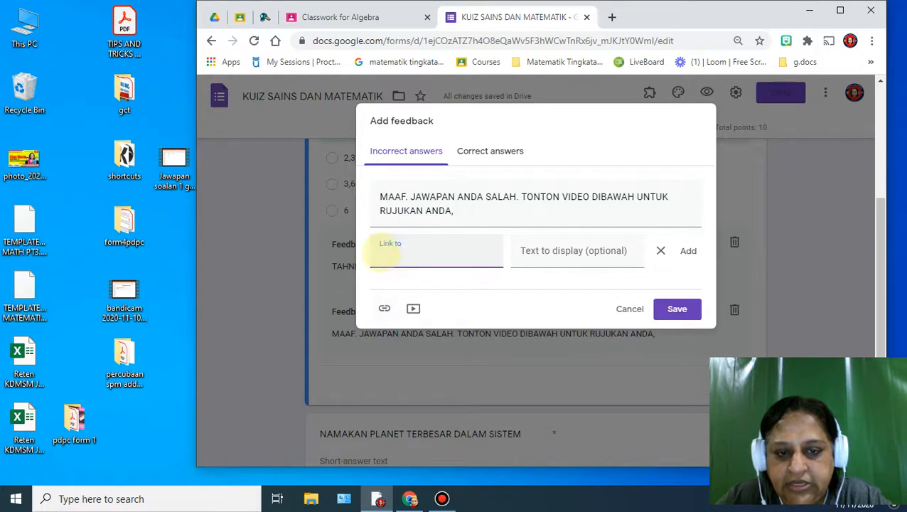
{"action": "right_click", "coordinate": [380, 253]}
{"action": "left_click", "coordinate": [422, 355]}
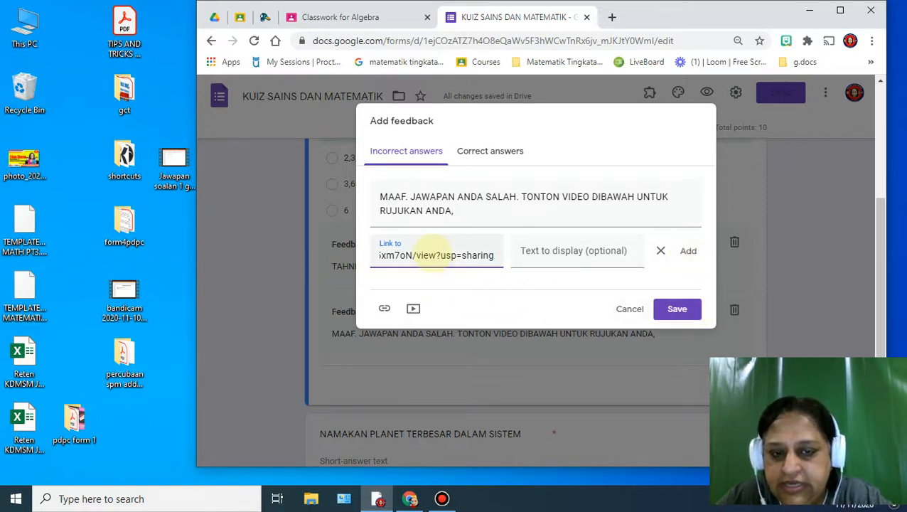
{"action": "left_click", "coordinate": [688, 251]}
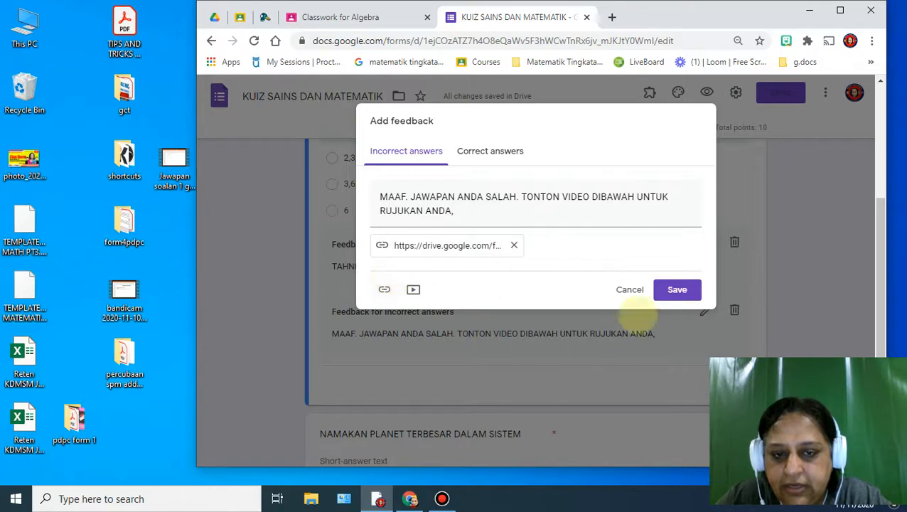
{"action": "left_click", "coordinate": [676, 290]}
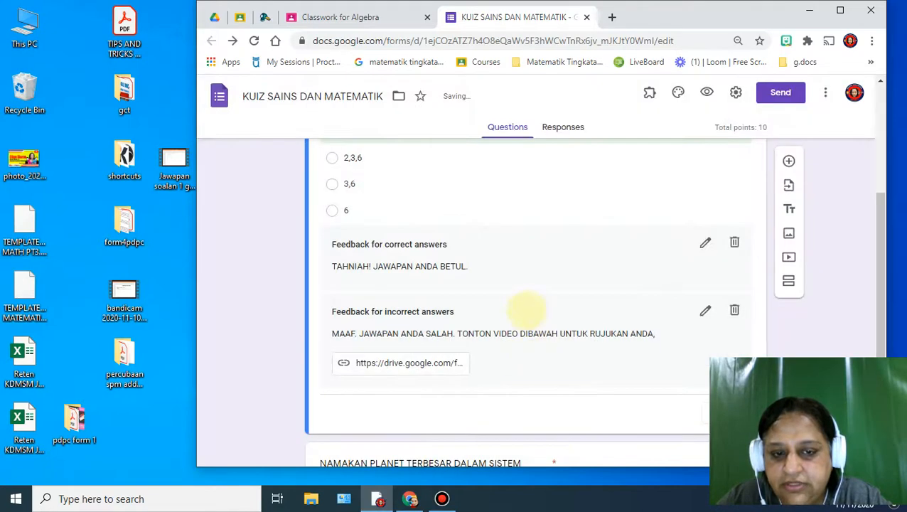
Step: Review the first question's correct answer and feedback, and finish its answer key
{"action": "scroll", "coordinate": [523, 309], "scroll_direction": "up", "scroll_amount": 2}
{"action": "scroll", "coordinate": [522, 309], "scroll_direction": "down", "scroll_amount": 2}
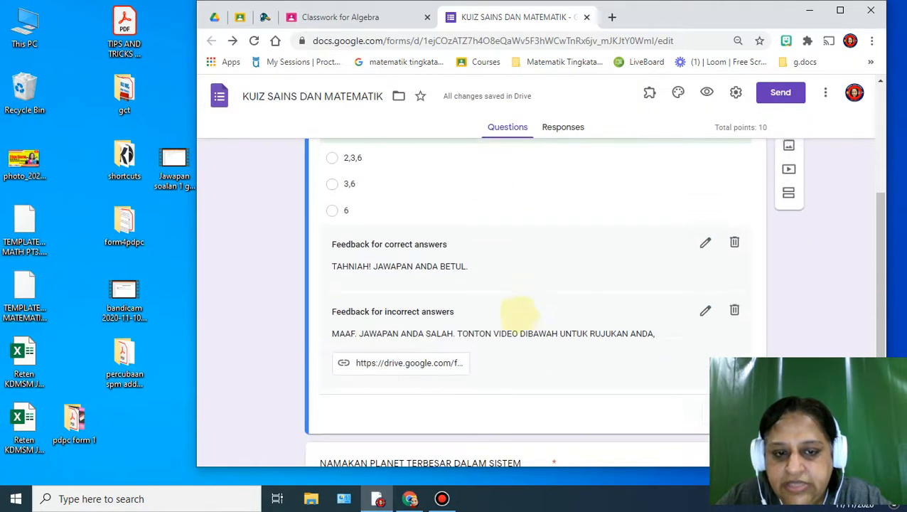
{"action": "scroll", "coordinate": [384, 238], "scroll_direction": "up", "scroll_amount": 2}
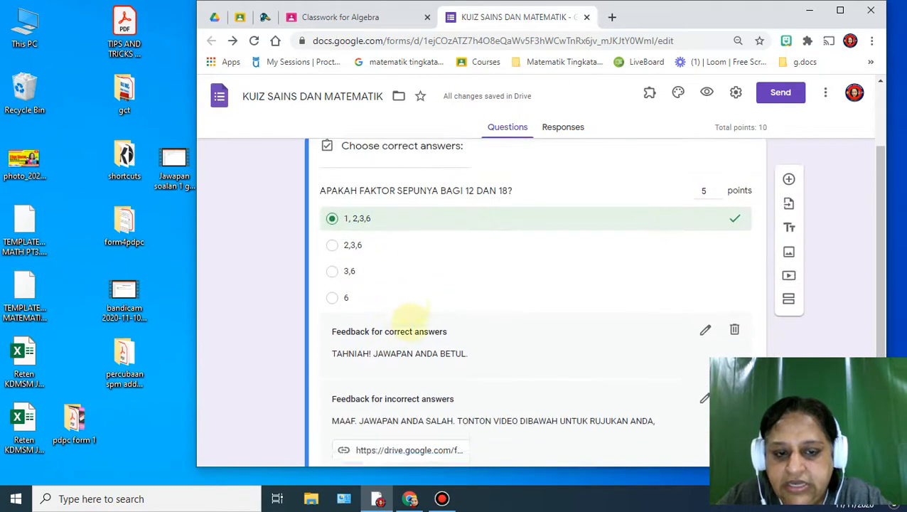
{"action": "scroll", "coordinate": [405, 314], "scroll_direction": "down", "scroll_amount": 4}
{"action": "scroll", "coordinate": [441, 312], "scroll_direction": "down", "scroll_amount": 1}
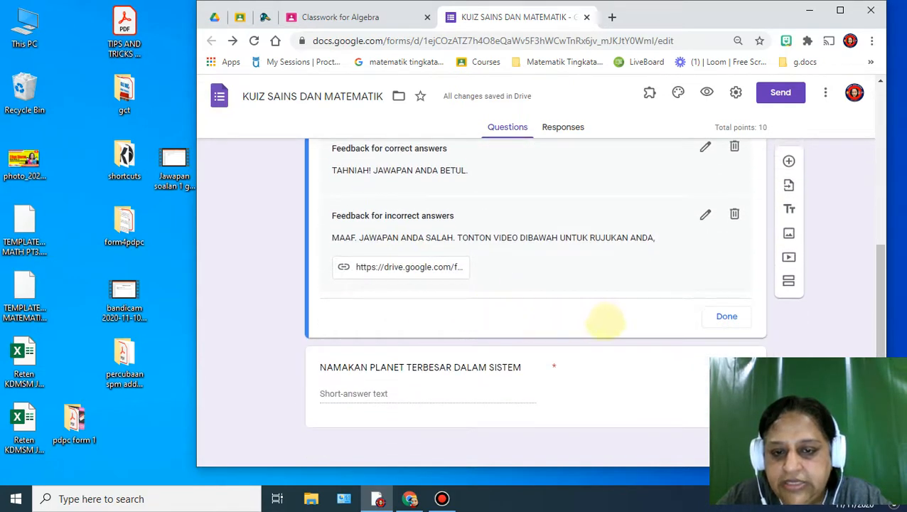
{"action": "left_click", "coordinate": [726, 317]}
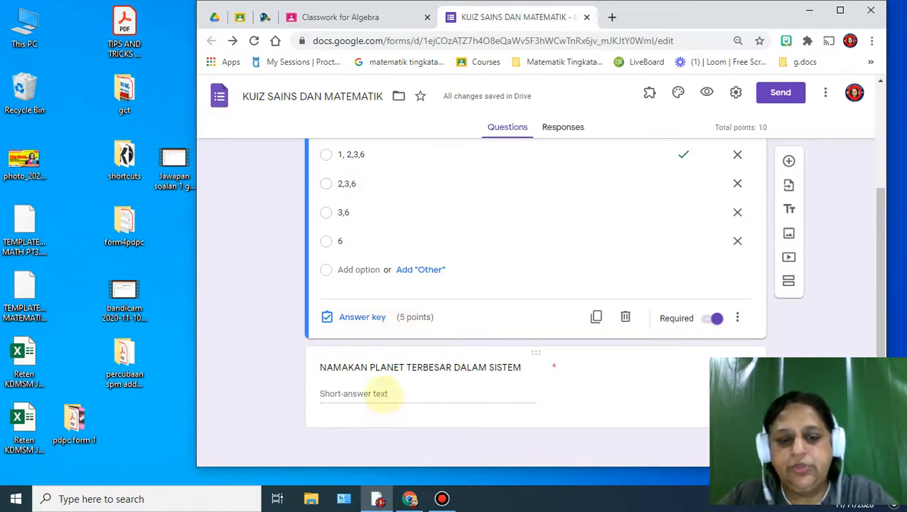
Step: Search YouTube for "planet dalam sistem suria", attach the video "Planet dalam Sistem Suria" to the planet question's feedback, and save it
{"action": "left_click", "coordinate": [377, 395]}
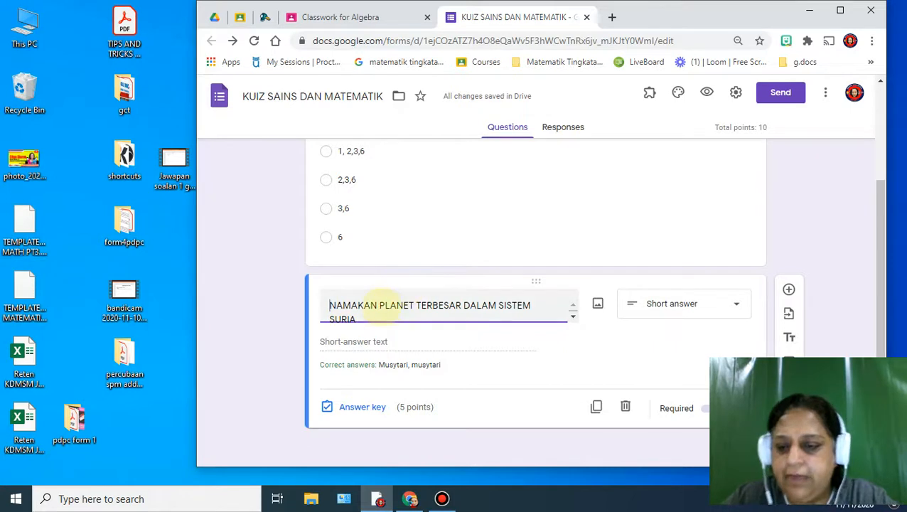
{"action": "left_click", "coordinate": [353, 407]}
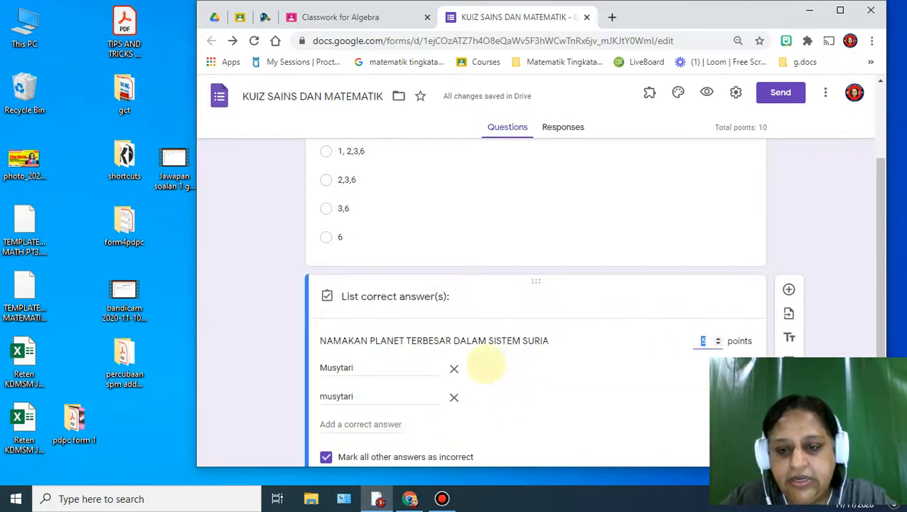
{"action": "scroll", "coordinate": [483, 363], "scroll_direction": "down", "scroll_amount": 2}
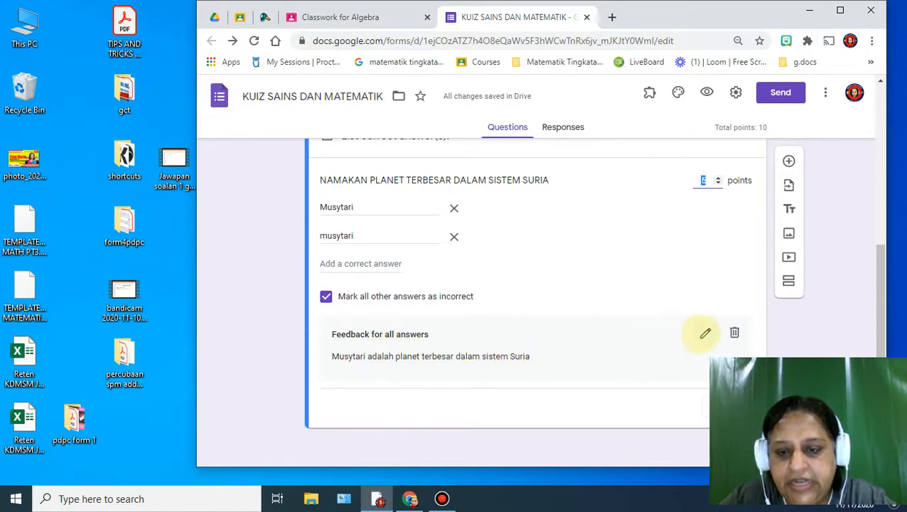
{"action": "left_click", "coordinate": [705, 332]}
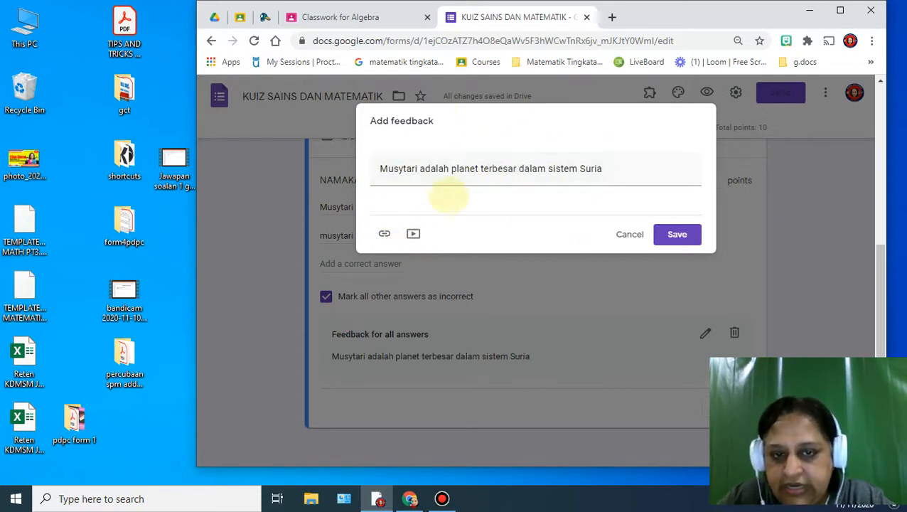
{"action": "left_click", "coordinate": [413, 234]}
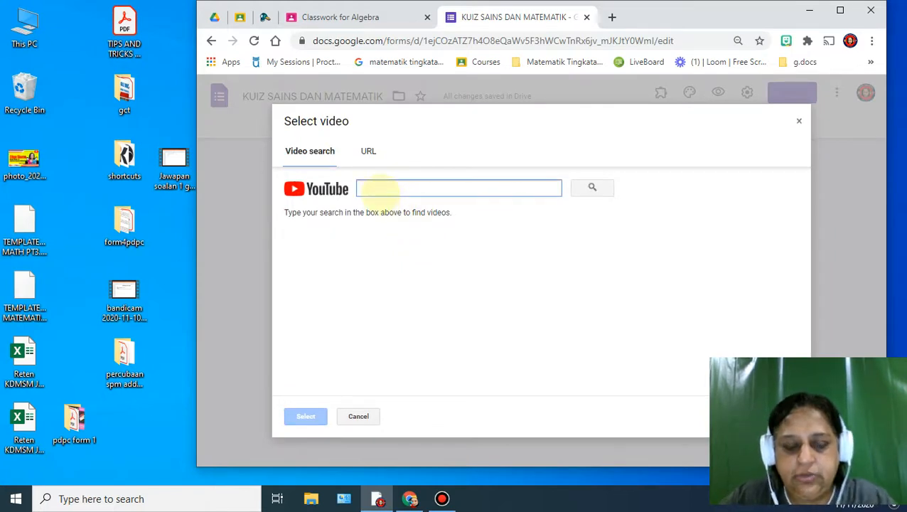
{"action": "type", "text": "pia"}
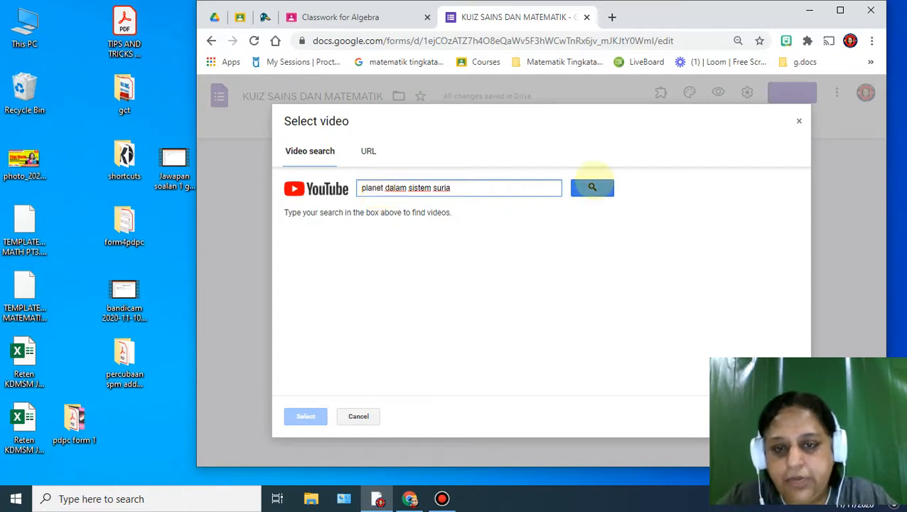
{"action": "left_click", "coordinate": [592, 187]}
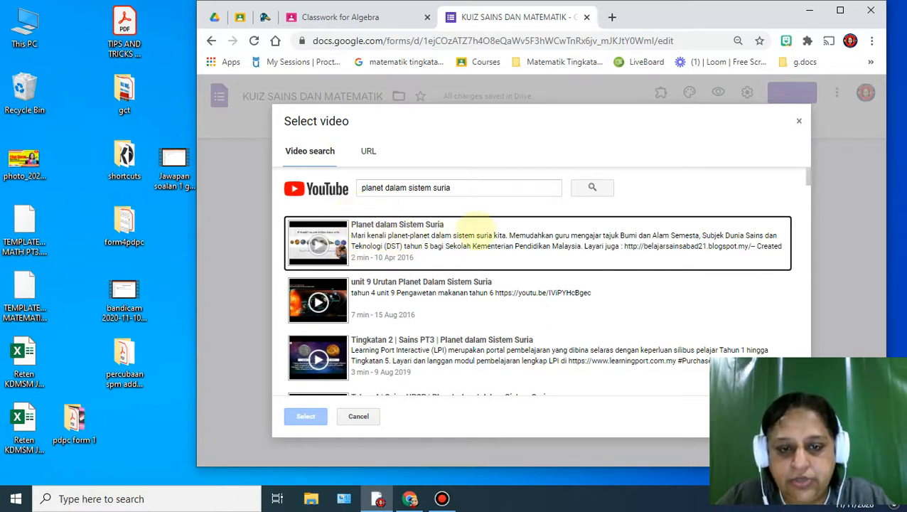
{"action": "left_click", "coordinate": [473, 224]}
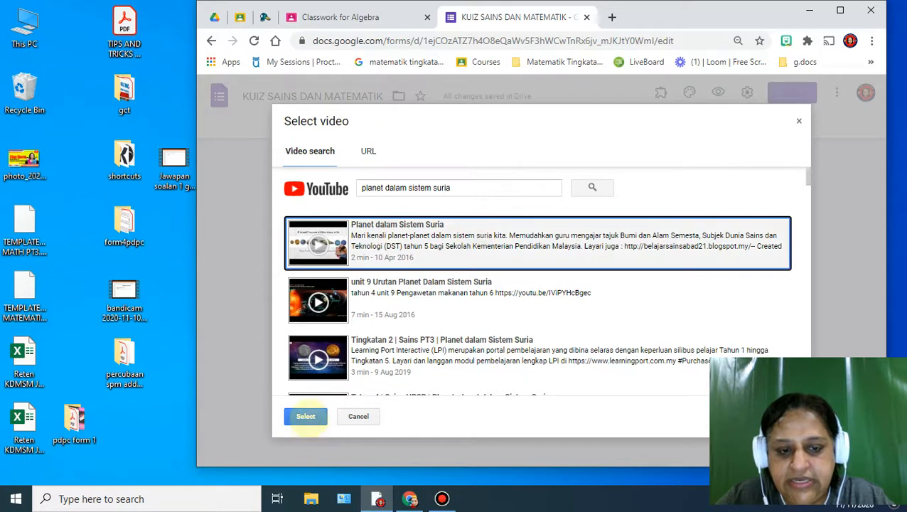
{"action": "left_click", "coordinate": [306, 415]}
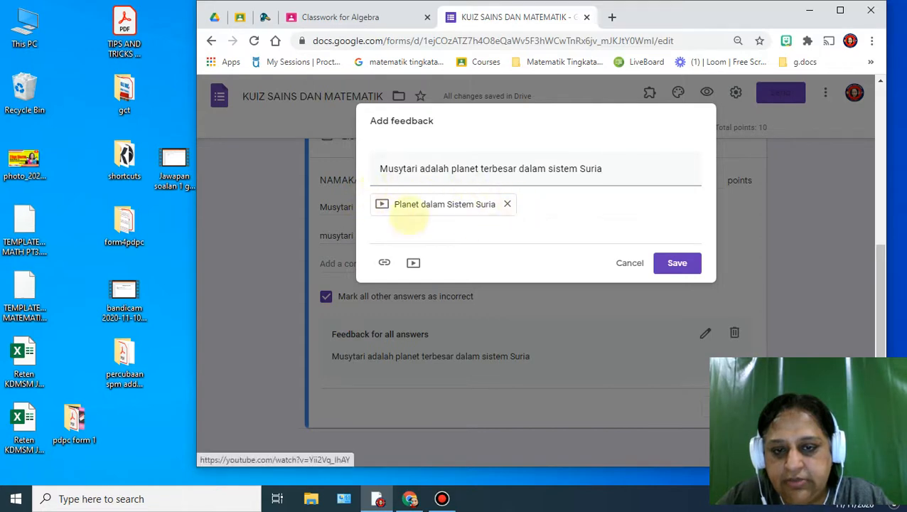
{"action": "left_click", "coordinate": [676, 263]}
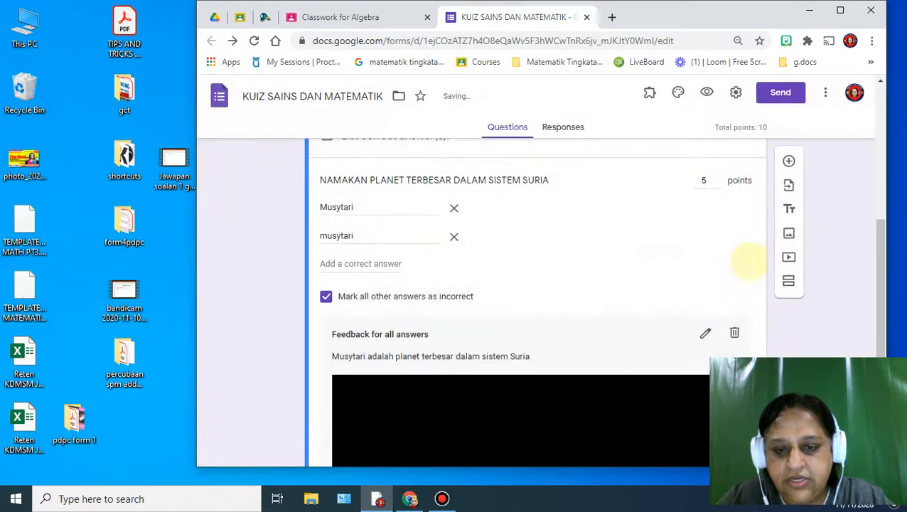
Step: Maximize the browser window, check the planet question's video feedback, and finish its answer key
{"action": "scroll", "coordinate": [685, 275], "scroll_direction": "down", "scroll_amount": 3}
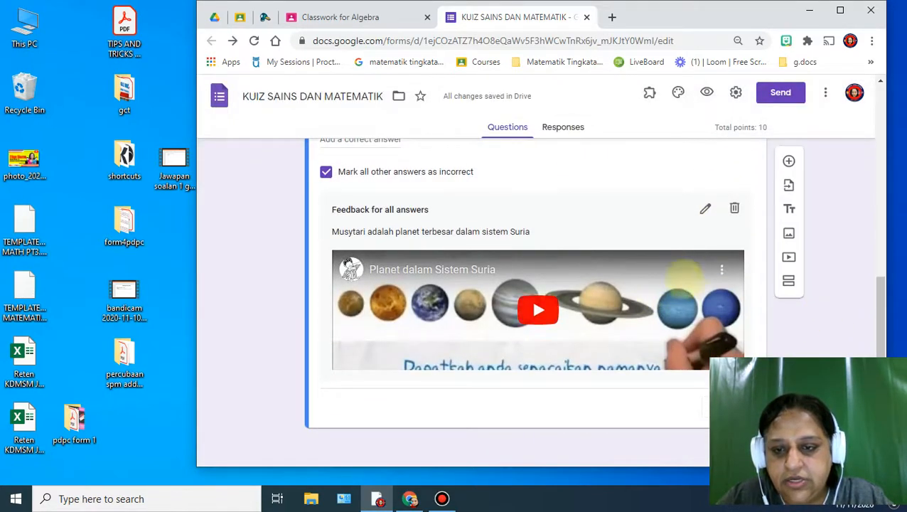
{"action": "scroll", "coordinate": [426, 313], "scroll_direction": "up", "scroll_amount": 5}
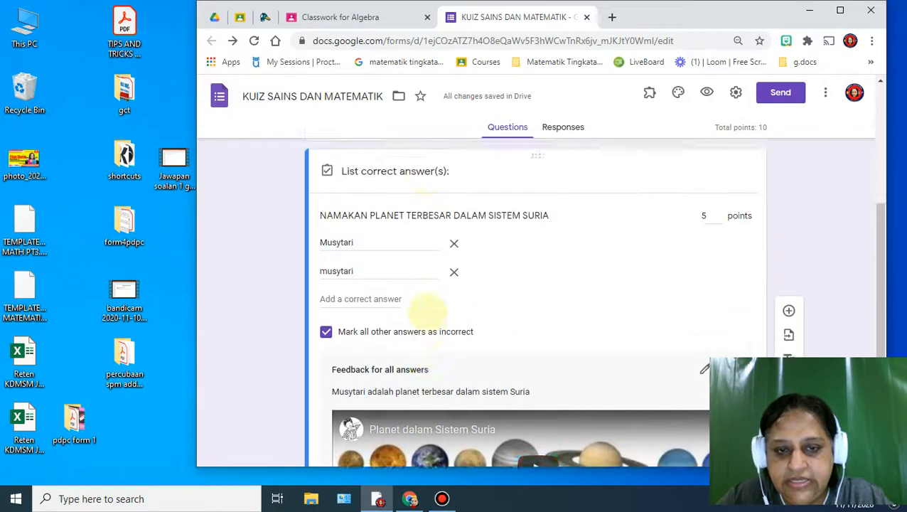
{"action": "left_click_drag", "start_coordinate": [697, 10], "coordinate": [639, 10]}
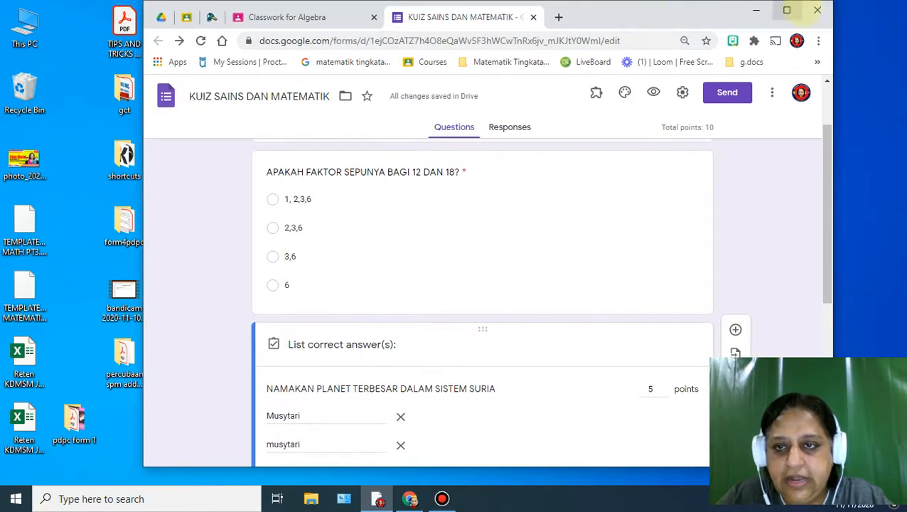
{"action": "left_click", "coordinate": [784, 10]}
{"action": "scroll", "coordinate": [485, 204], "scroll_direction": "down", "scroll_amount": 2}
{"action": "scroll", "coordinate": [485, 204], "scroll_direction": "down", "scroll_amount": 3}
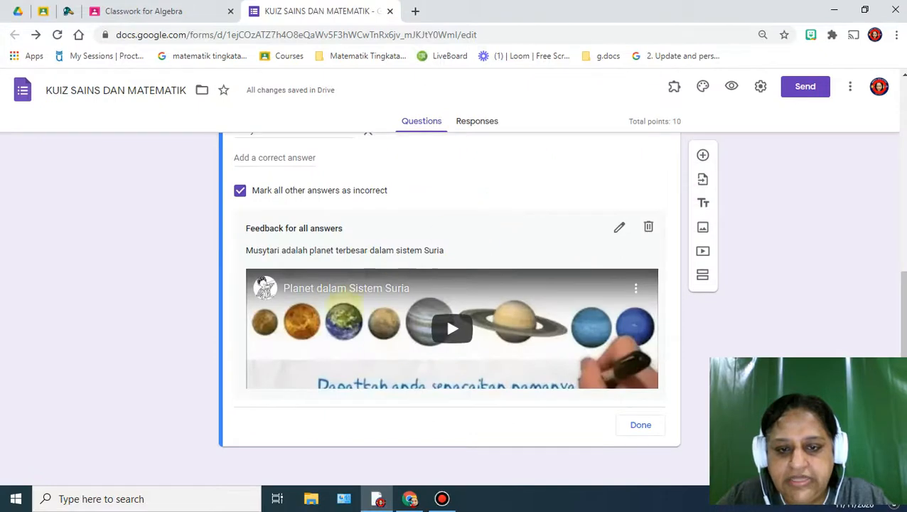
{"action": "left_click", "coordinate": [641, 424]}
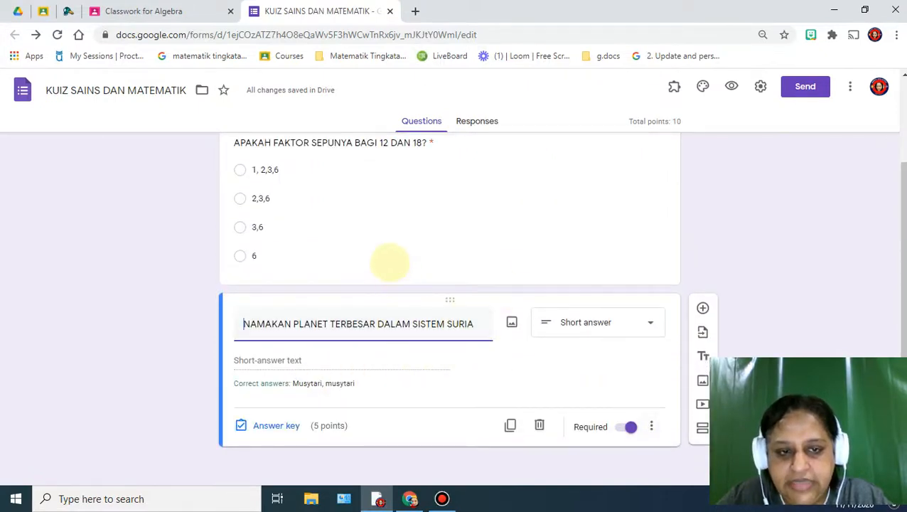
Step: Look over the first question, return to the Classroom assignment, and close the quiz form
{"action": "scroll", "coordinate": [398, 249], "scroll_direction": "up", "scroll_amount": 1}
{"action": "left_click", "coordinate": [387, 259]}
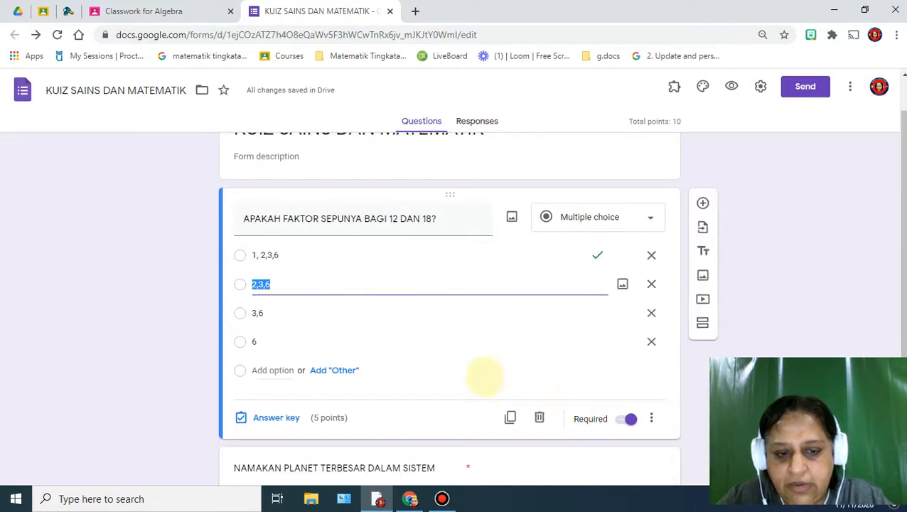
{"action": "scroll", "coordinate": [484, 372], "scroll_direction": "down", "scroll_amount": 2}
{"action": "scroll", "coordinate": [526, 389], "scroll_direction": "up", "scroll_amount": 2}
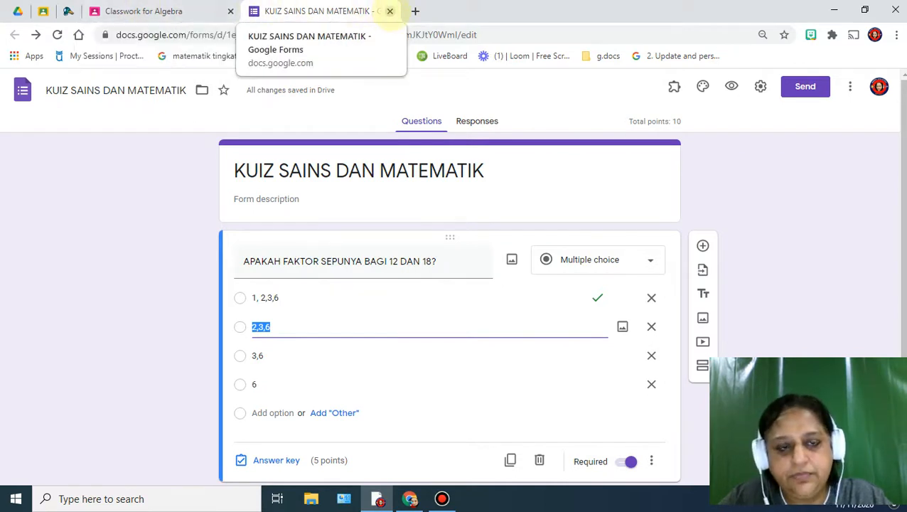
{"action": "left_click", "coordinate": [142, 10]}
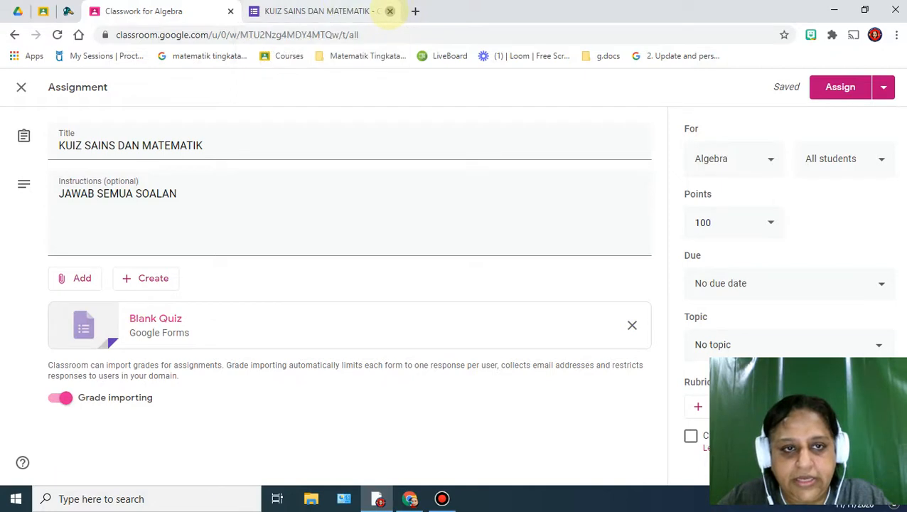
{"action": "left_click", "coordinate": [389, 11]}
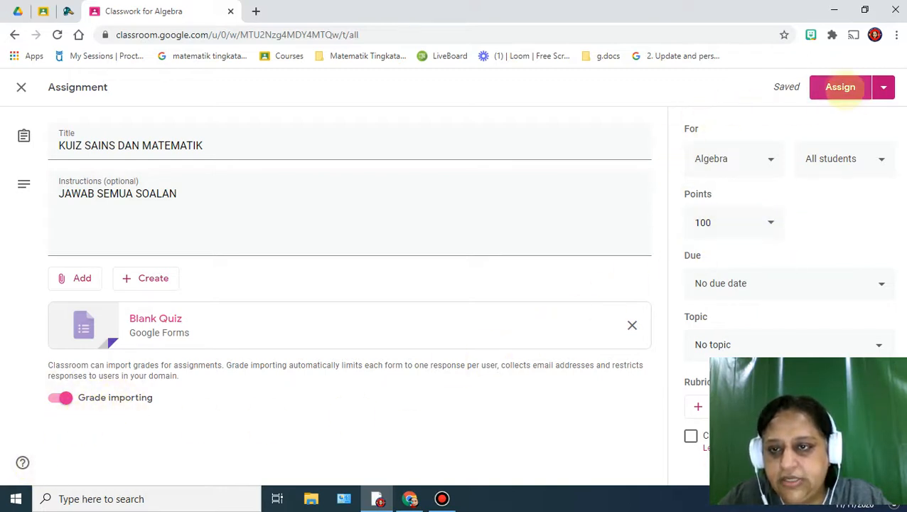
Step: Assign the quiz to the Algebra class and open its form from the posted KUIZ SAINS DAN MATEMATIK assignment
{"action": "left_click", "coordinate": [840, 86]}
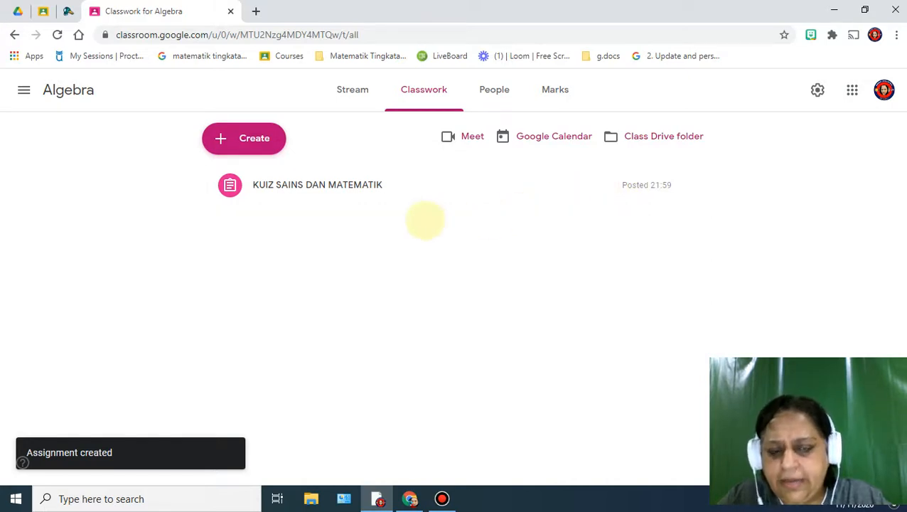
{"action": "left_click", "coordinate": [353, 184]}
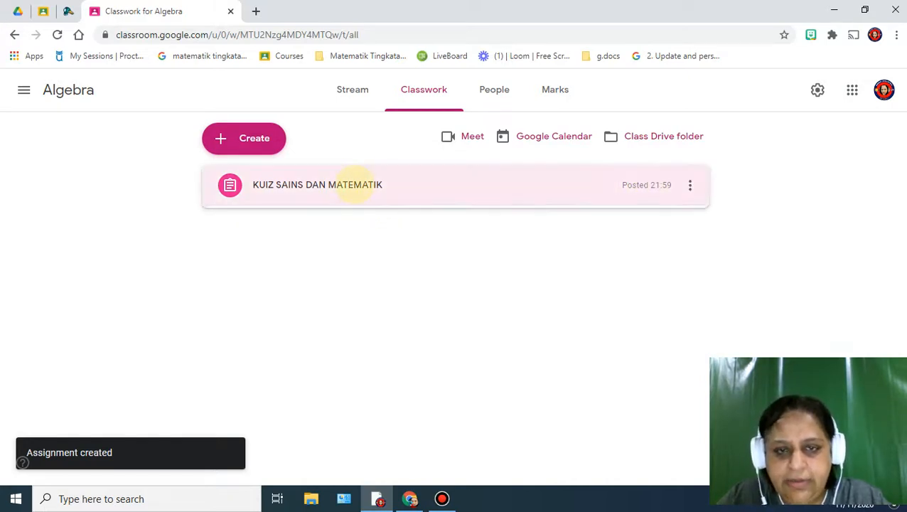
{"action": "left_click", "coordinate": [272, 303]}
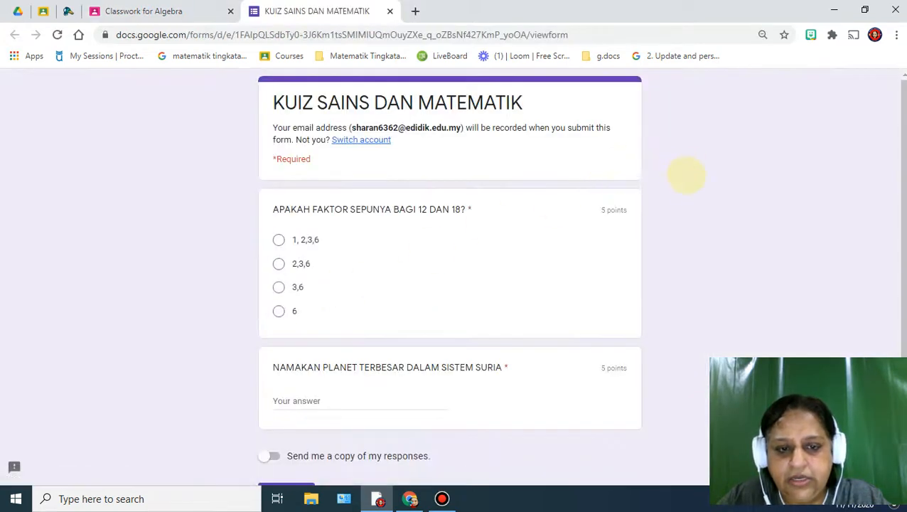
{"action": "scroll", "coordinate": [686, 174], "scroll_direction": "down", "scroll_amount": 2}
{"action": "scroll", "coordinate": [686, 174], "scroll_direction": "up", "scroll_amount": 2}
{"action": "scroll", "coordinate": [685, 172], "scroll_direction": "down", "scroll_amount": 1}
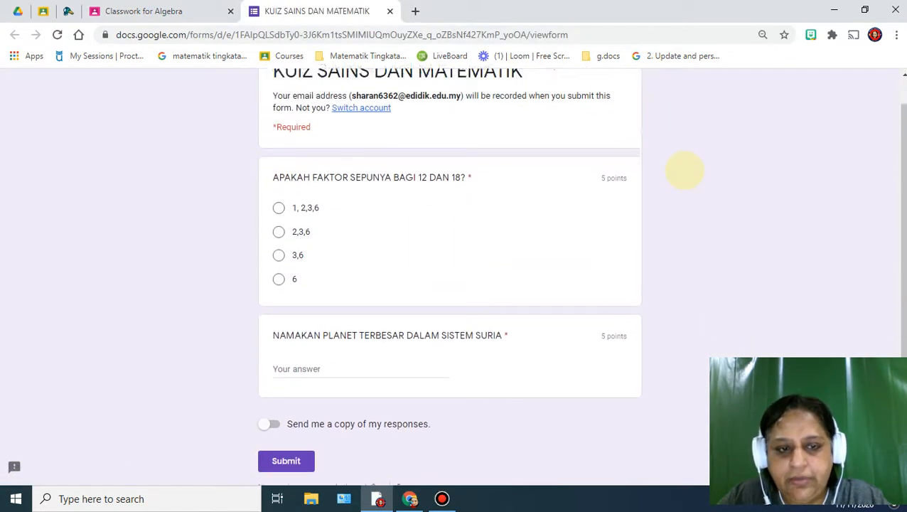
{"action": "scroll", "coordinate": [684, 170], "scroll_direction": "up", "scroll_amount": 1}
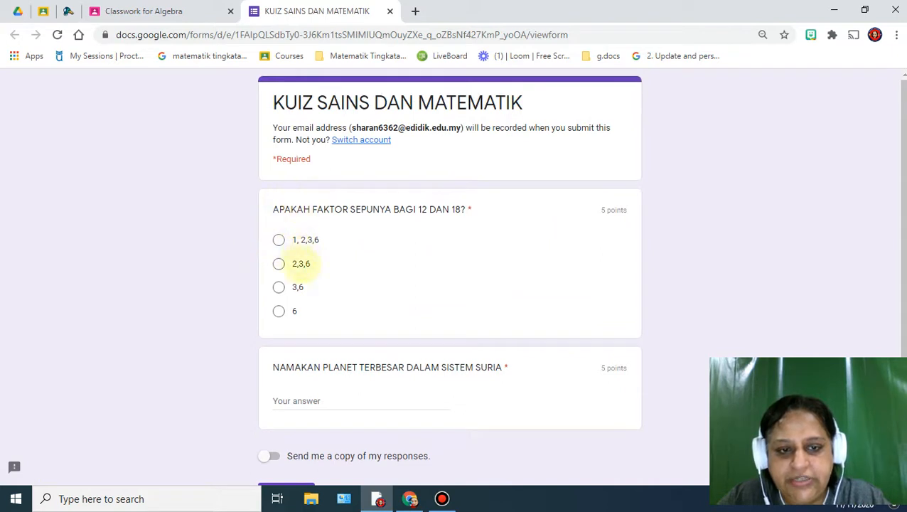
Step: Answer the common factor question with "2,3,6" and the planet question with "Uranus", and submit the quiz
{"action": "left_click", "coordinate": [301, 262]}
{"action": "scroll", "coordinate": [462, 285], "scroll_direction": "down", "scroll_amount": 3}
{"action": "left_click", "coordinate": [346, 297]}
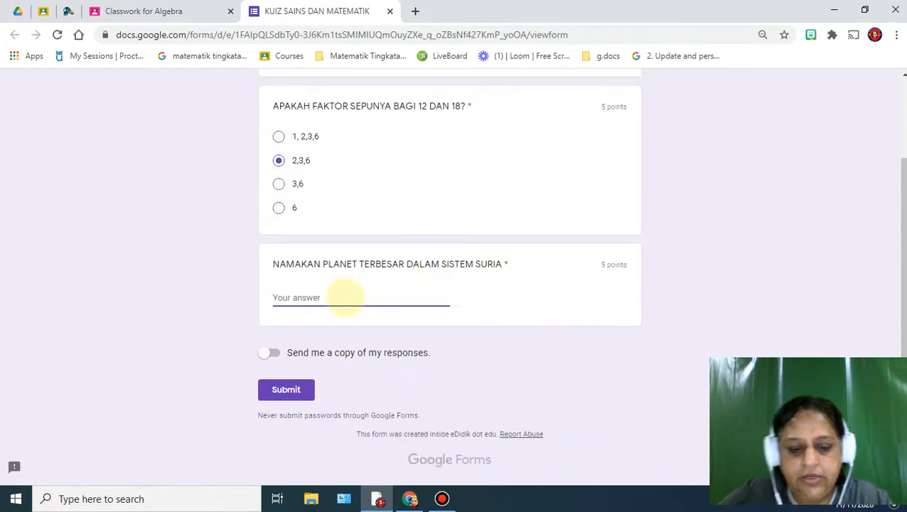
{"action": "type", "text": "Uranus"}
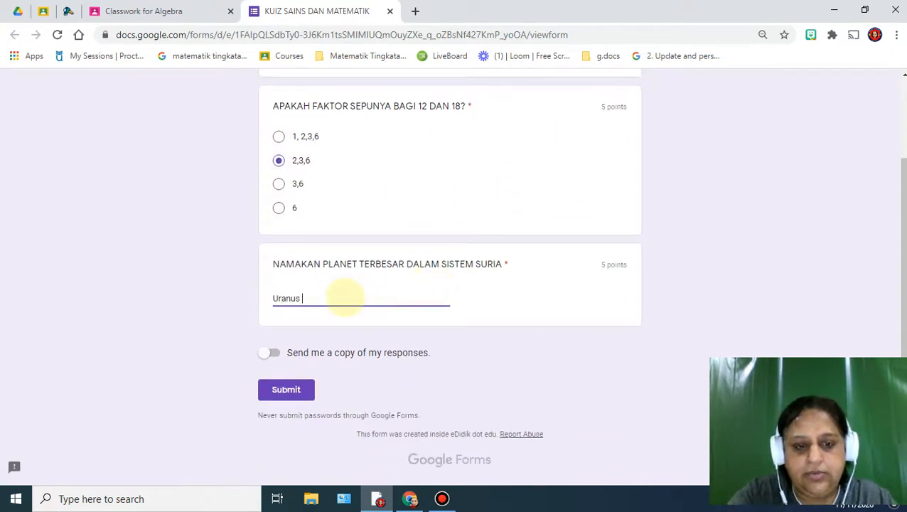
{"action": "left_click", "coordinate": [288, 389]}
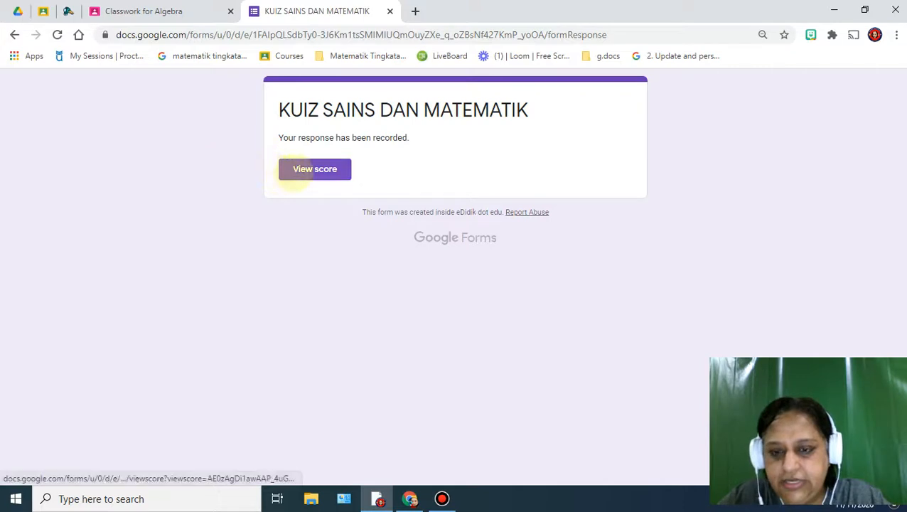
Step: View the quiz score and sample parts of the common factor question's linked feedback video, closing it when finished
{"action": "left_click", "coordinate": [315, 168]}
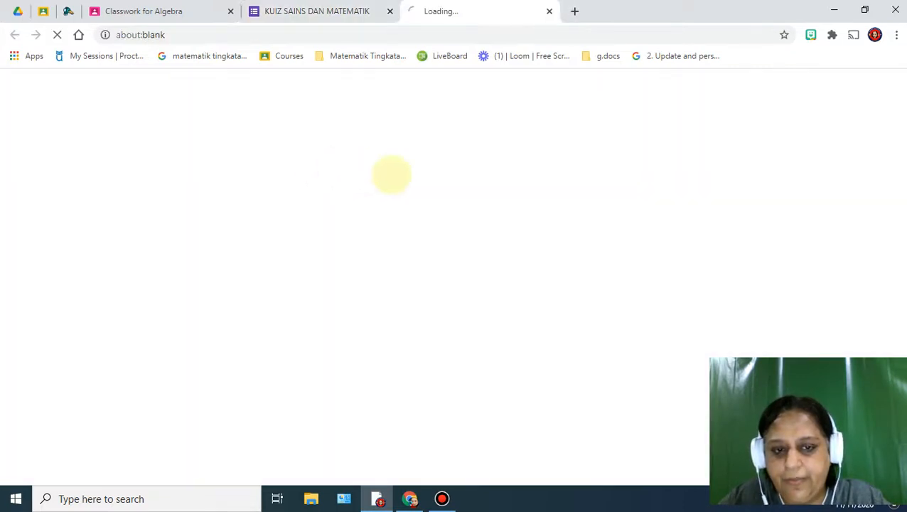
{"action": "scroll", "coordinate": [697, 189], "scroll_direction": "down", "scroll_amount": 1}
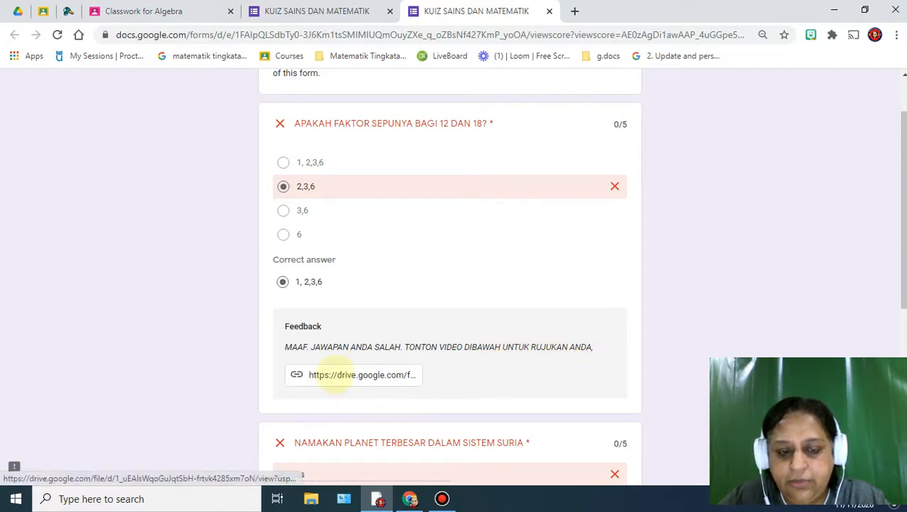
{"action": "left_click", "coordinate": [335, 374]}
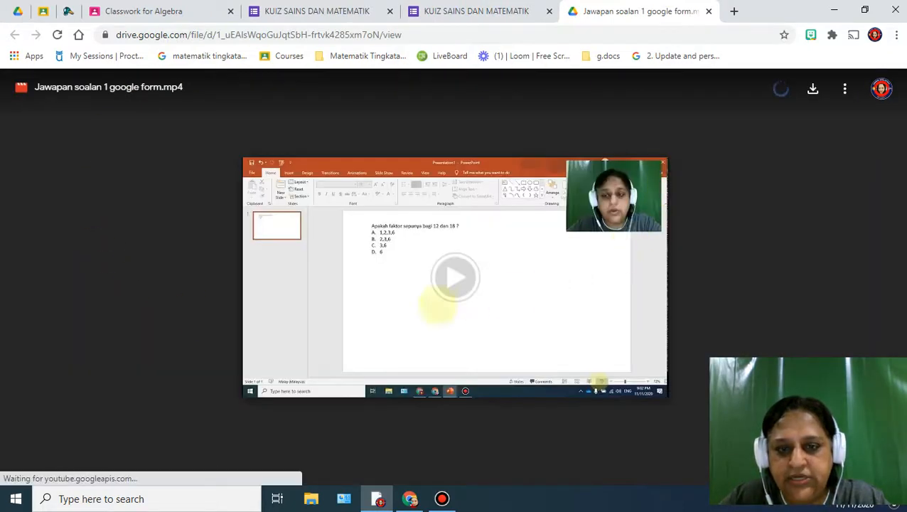
{"action": "left_click", "coordinate": [454, 276]}
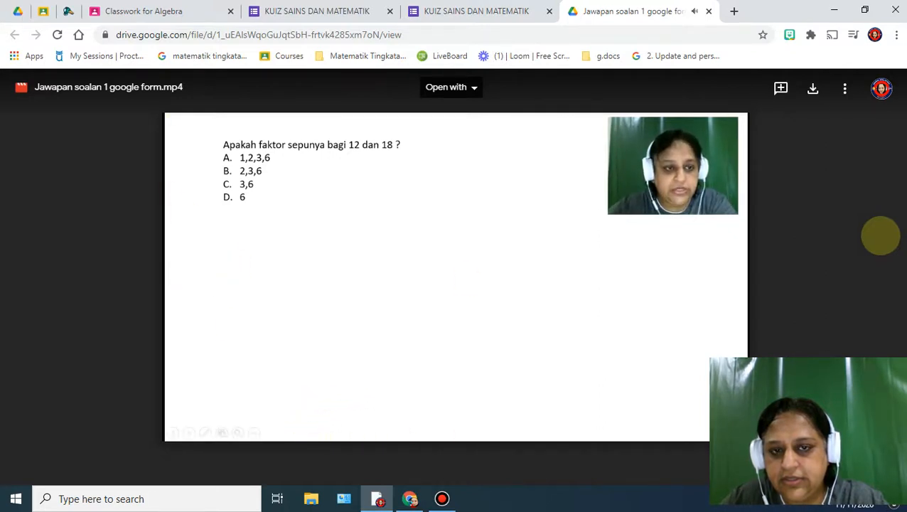
{"action": "mouse_move", "coordinate": [421, 251]}
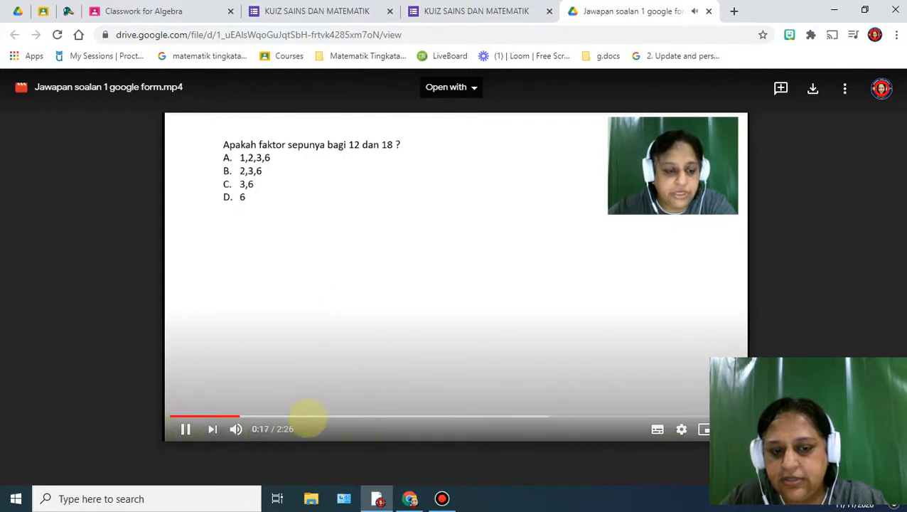
{"action": "left_click", "coordinate": [309, 416]}
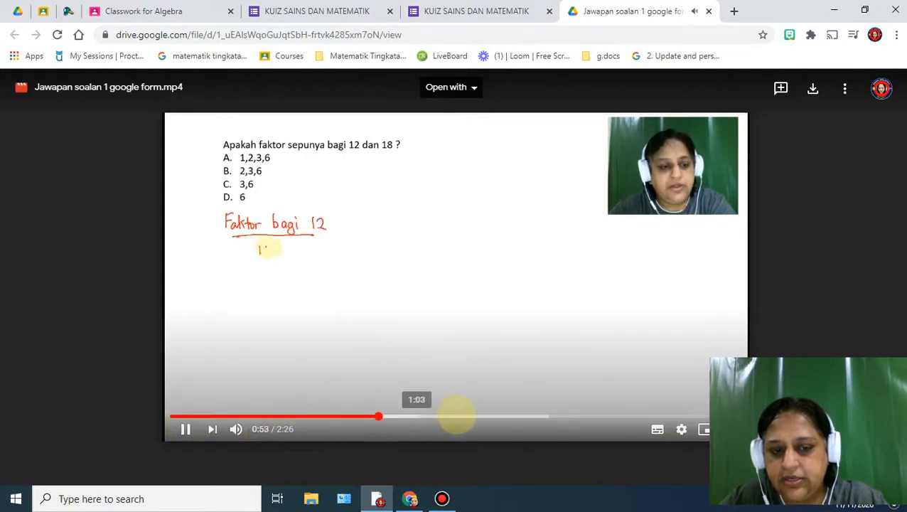
{"action": "left_click", "coordinate": [474, 416]}
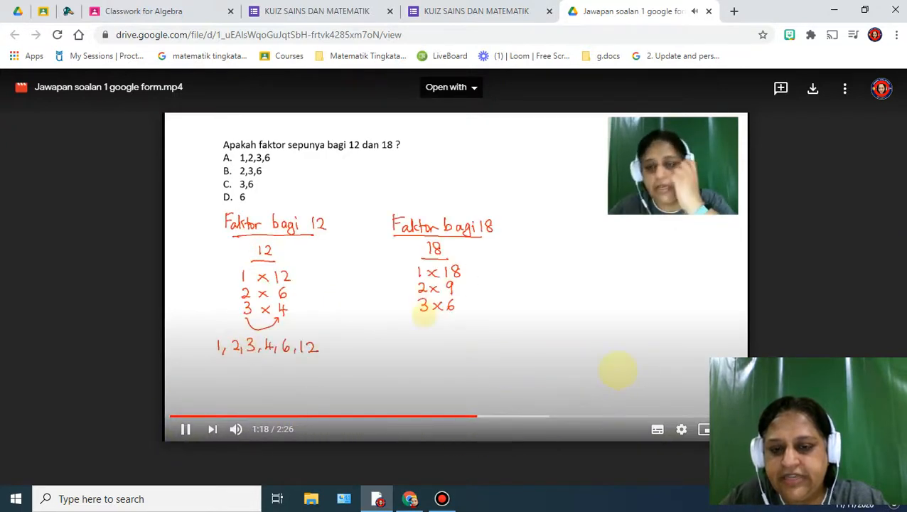
{"action": "left_click", "coordinate": [184, 429]}
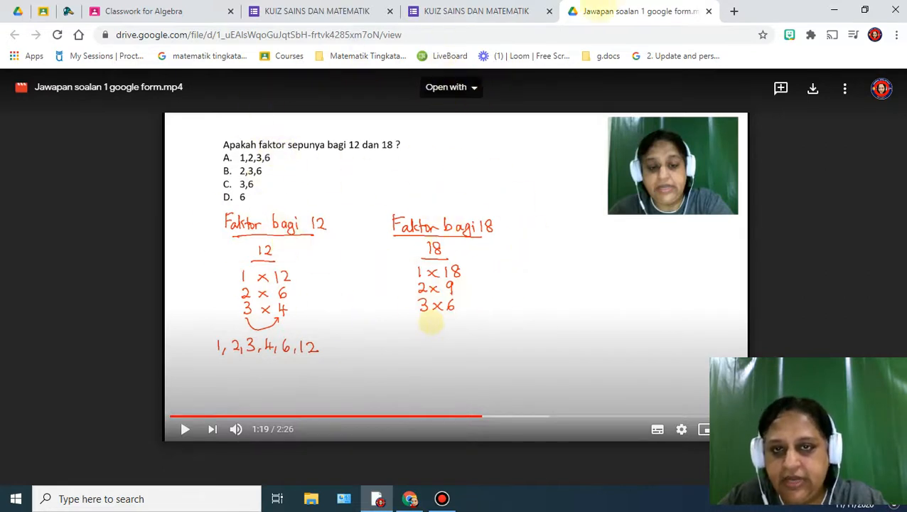
{"action": "left_click", "coordinate": [708, 11]}
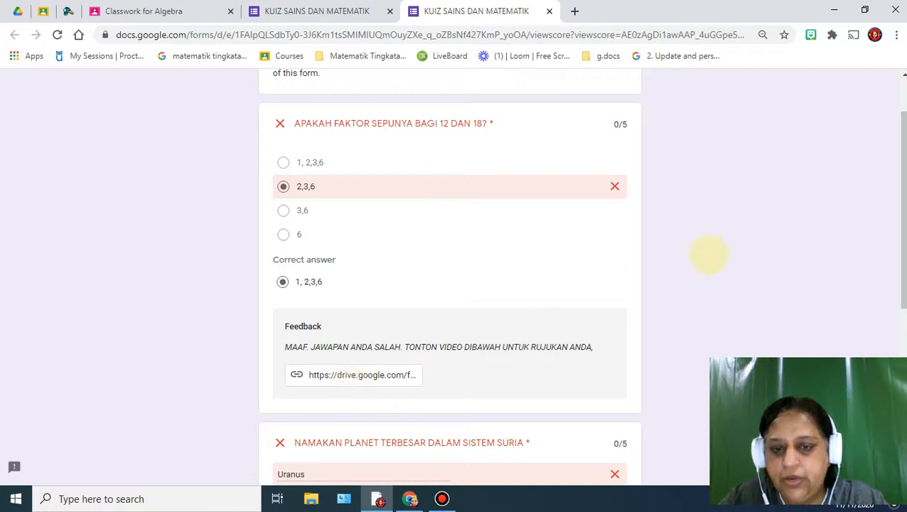
Step: Check the planet question's correct answers and play part of its feedback video "Planet dalam Sistem Suria", pausing it at the end
{"action": "scroll", "coordinate": [711, 253], "scroll_direction": "down", "scroll_amount": 3}
{"action": "scroll", "coordinate": [727, 248], "scroll_direction": "down", "scroll_amount": 1}
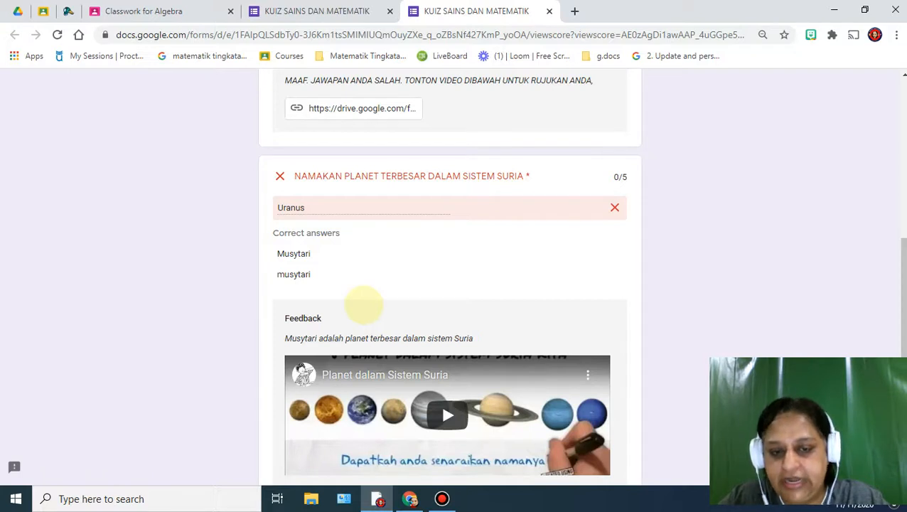
{"action": "scroll", "coordinate": [366, 299], "scroll_direction": "down", "scroll_amount": 1}
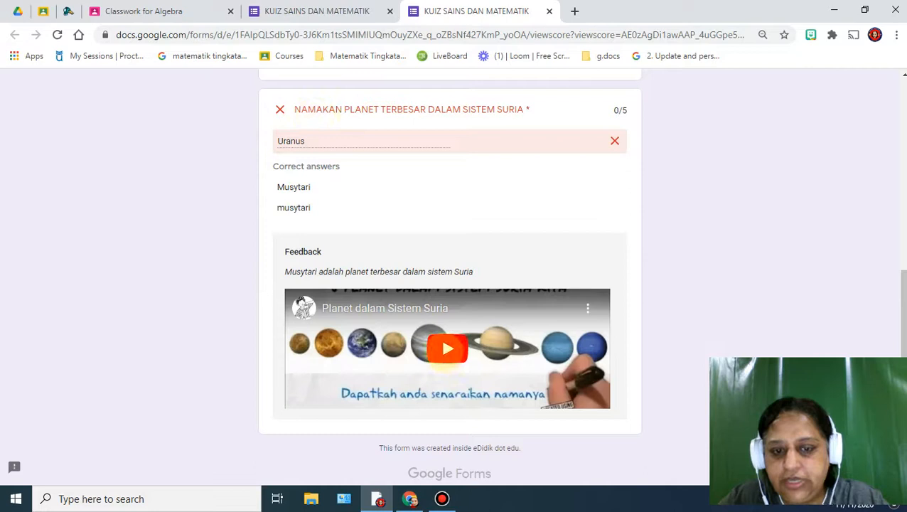
{"action": "left_click", "coordinate": [455, 354]}
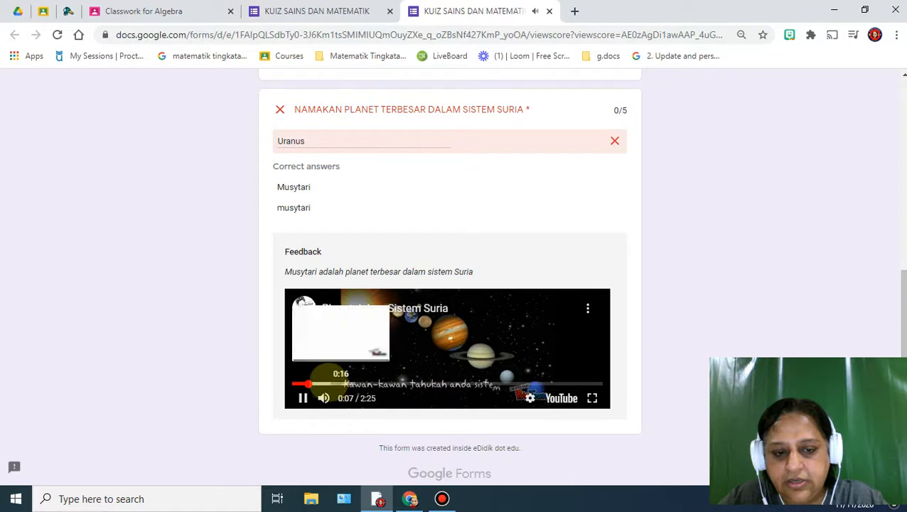
{"action": "left_click", "coordinate": [328, 384]}
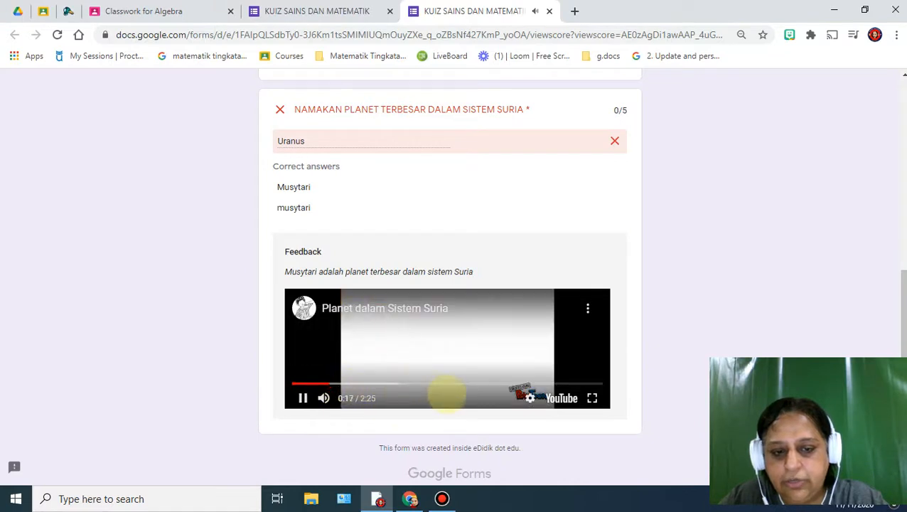
{"action": "left_click", "coordinate": [302, 398]}
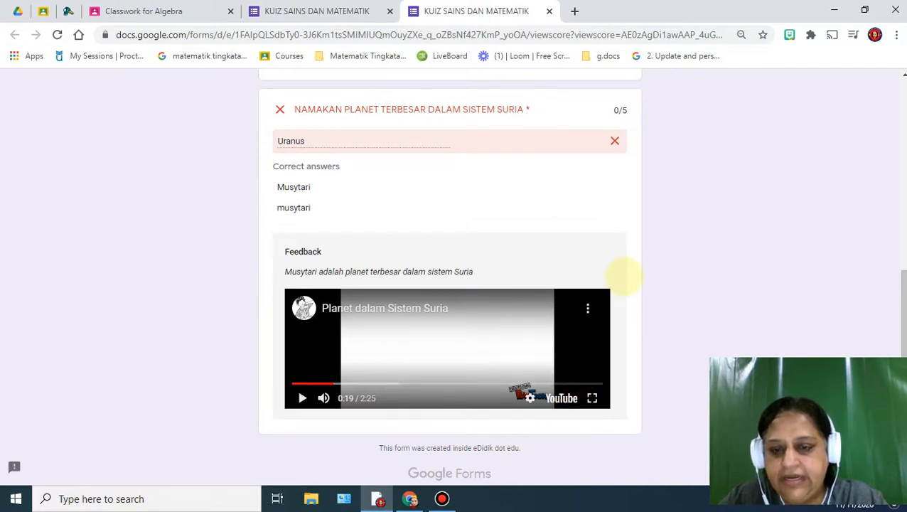
Step: Look back over the results and feedback of both questions, and return to the quiz's submission confirmation page
{"action": "scroll", "coordinate": [625, 272], "scroll_direction": "up", "scroll_amount": 2}
{"action": "scroll", "coordinate": [626, 272], "scroll_direction": "down", "scroll_amount": 2}
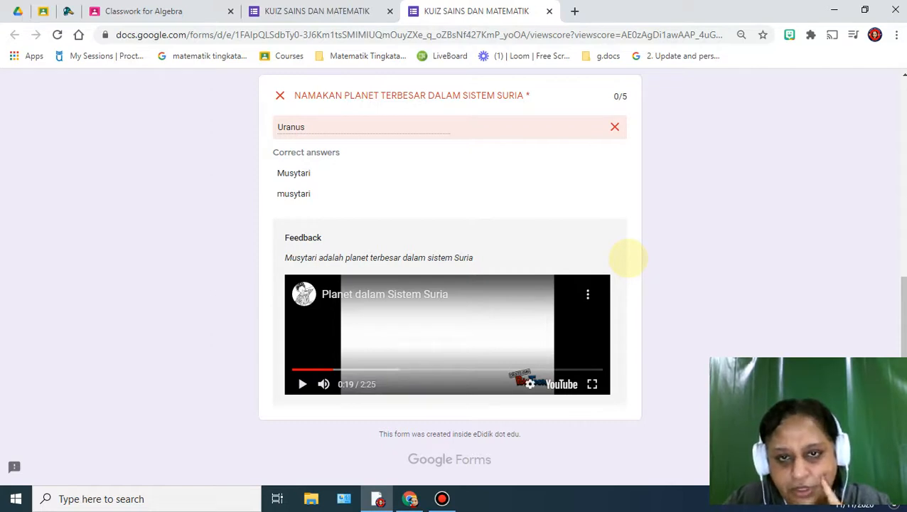
{"action": "scroll", "coordinate": [626, 254], "scroll_direction": "up", "scroll_amount": 4}
{"action": "scroll", "coordinate": [618, 249], "scroll_direction": "up", "scroll_amount": 1}
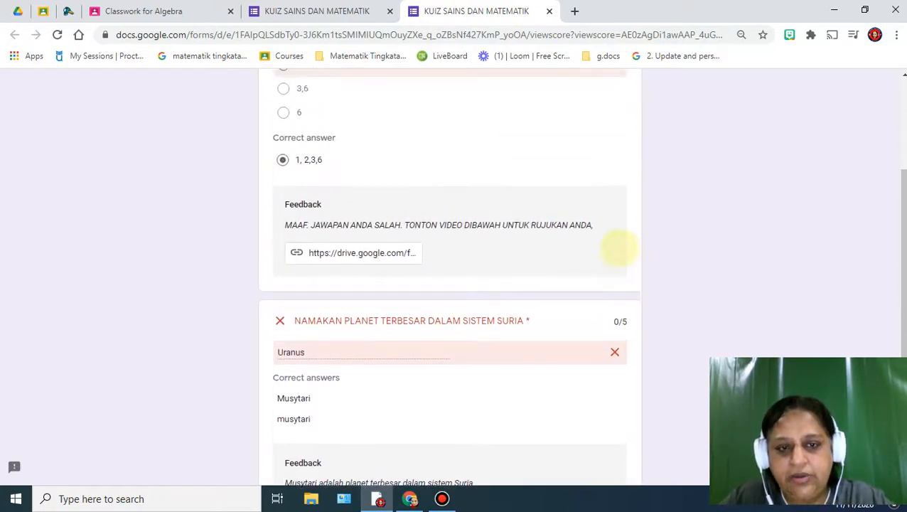
{"action": "scroll", "coordinate": [619, 249], "scroll_direction": "up", "scroll_amount": 2}
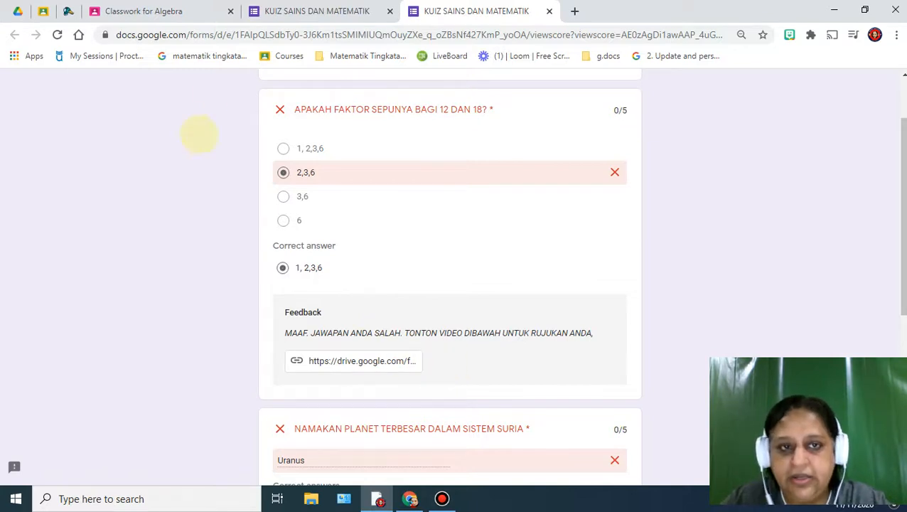
{"action": "left_click", "coordinate": [292, 11]}
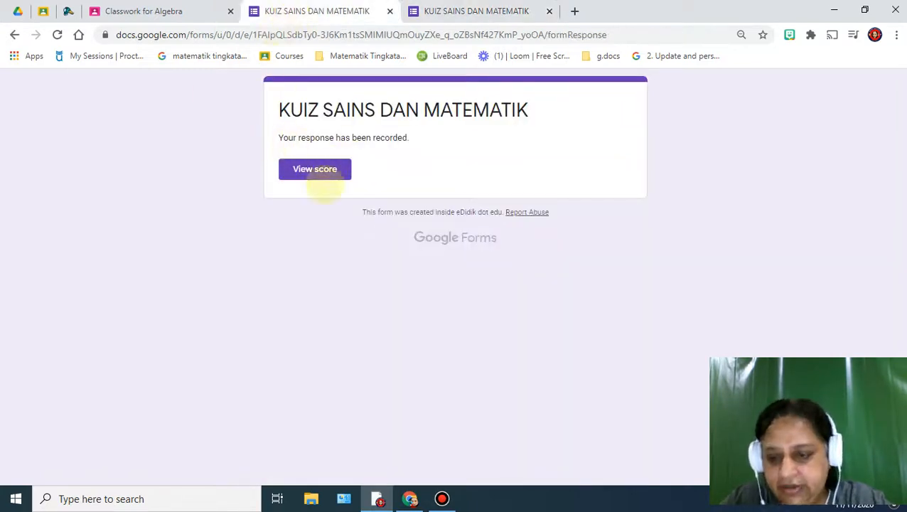